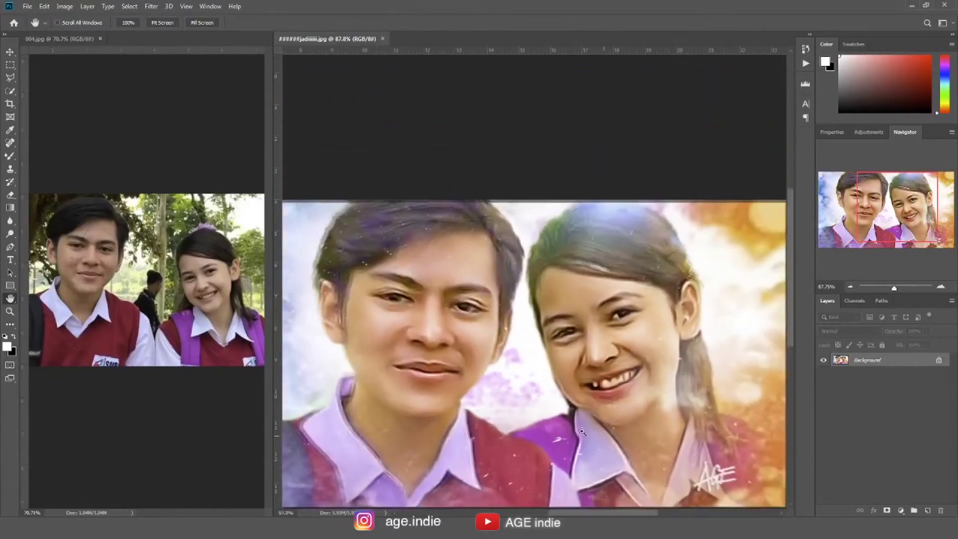
Smudge the girl's cheeks, the skin beside her nose and her eyebrow into smooth strokes
key("ctrl+0")
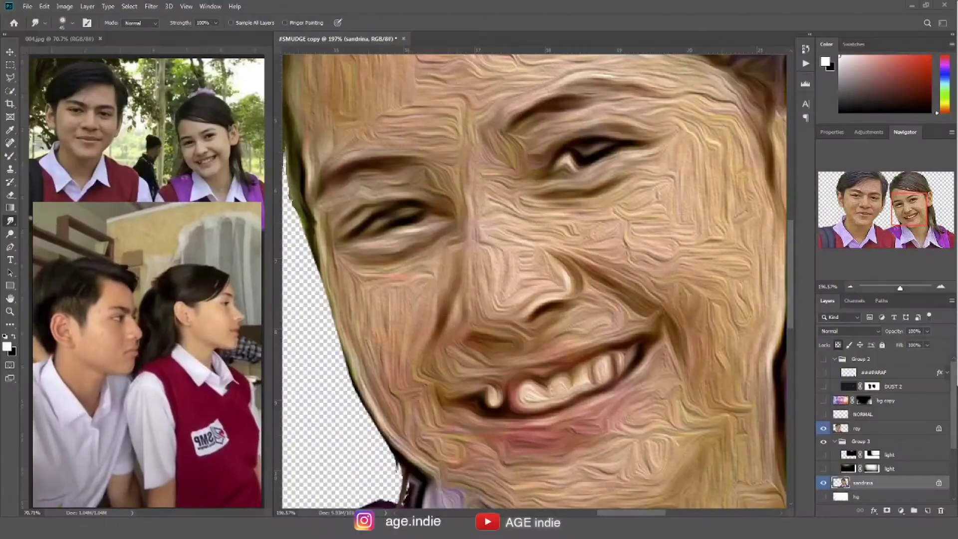
left_click_drag(507, 297, 510, 304)
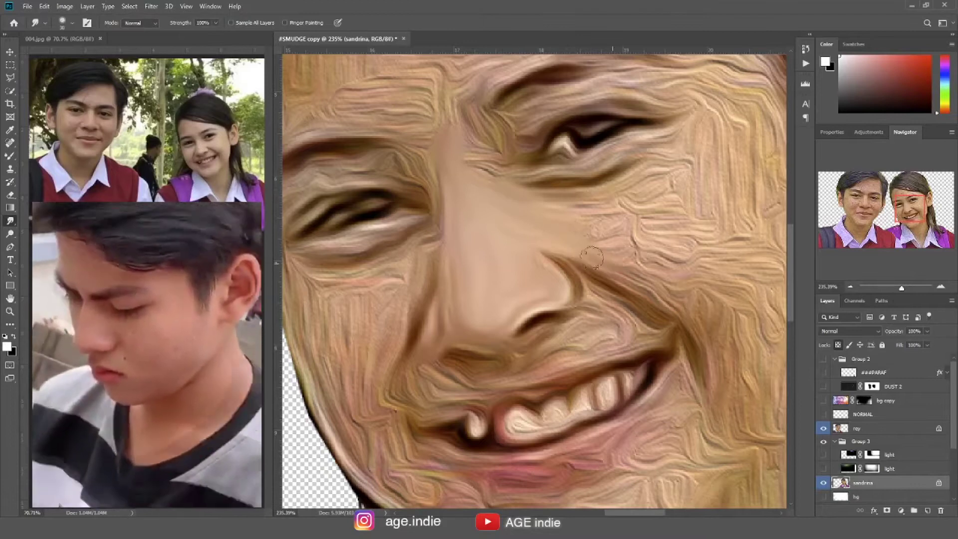
left_click_drag(599, 195, 622, 246)
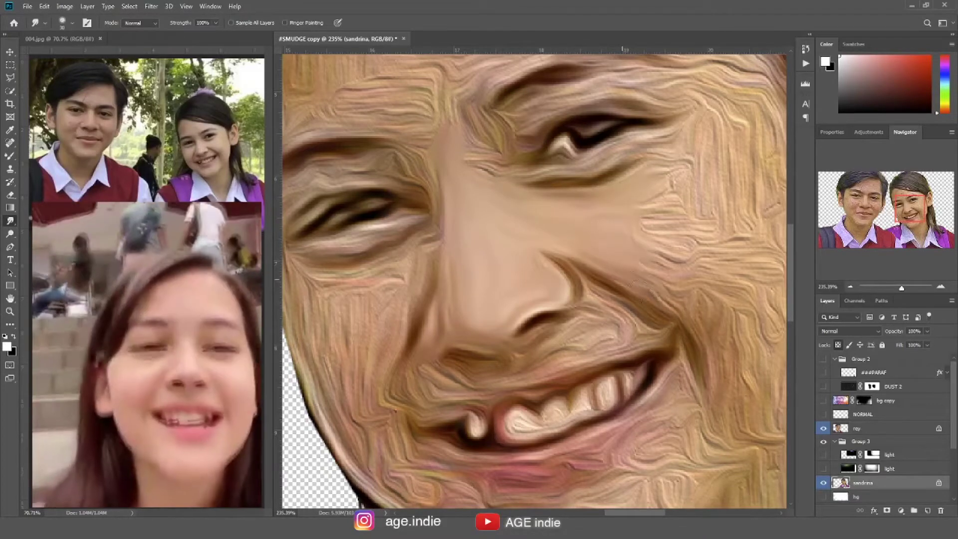
mouse_move(684, 277)
left_mouse_down()
mouse_move(639, 232)
mouse_move(641, 215)
mouse_move(652, 255)
mouse_move(693, 287)
left_mouse_up()
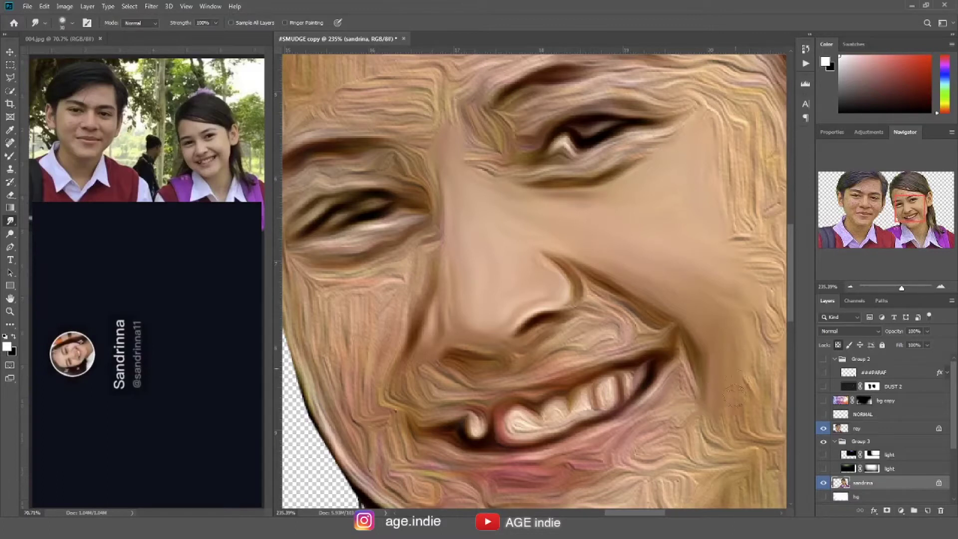
left_click_drag(738, 299, 628, 320)
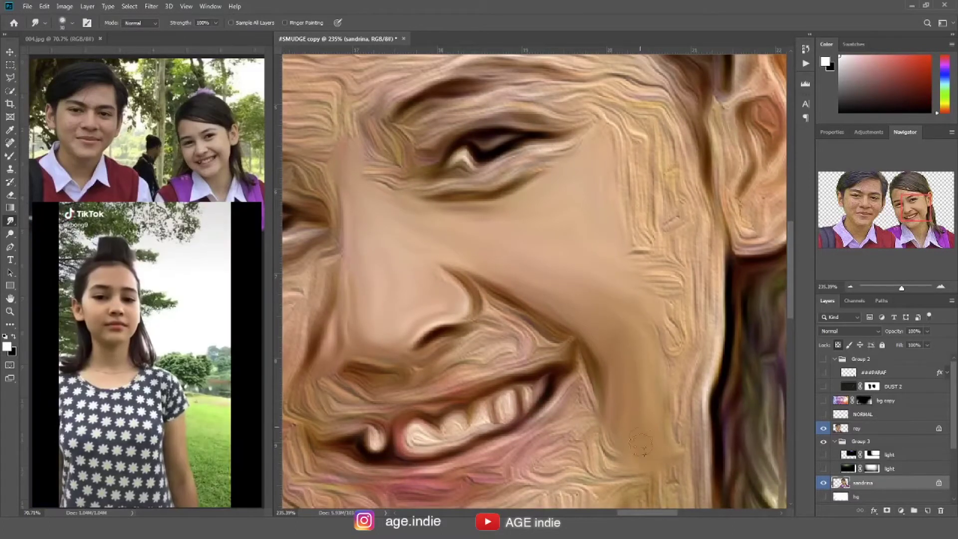
left_click_drag(709, 356, 669, 352)
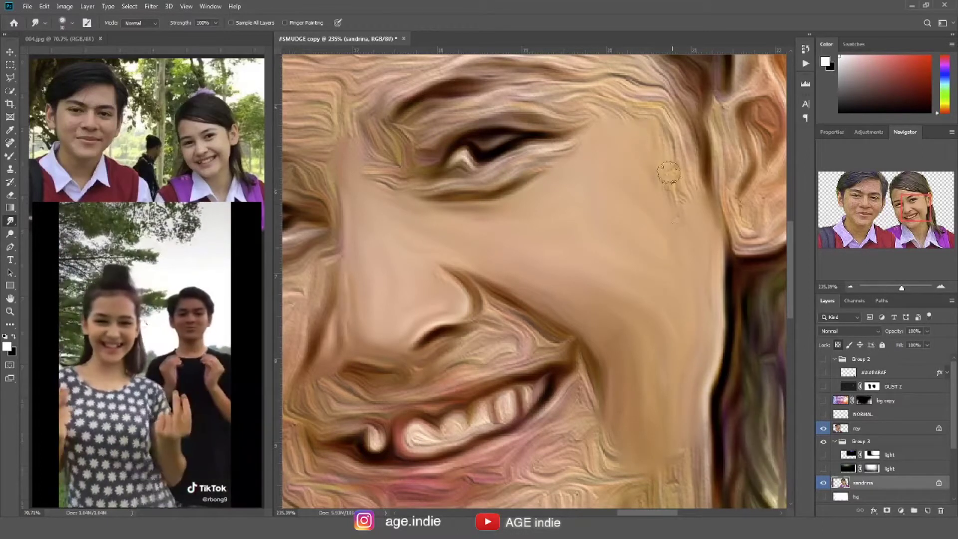
left_click_drag(681, 152, 774, 217)
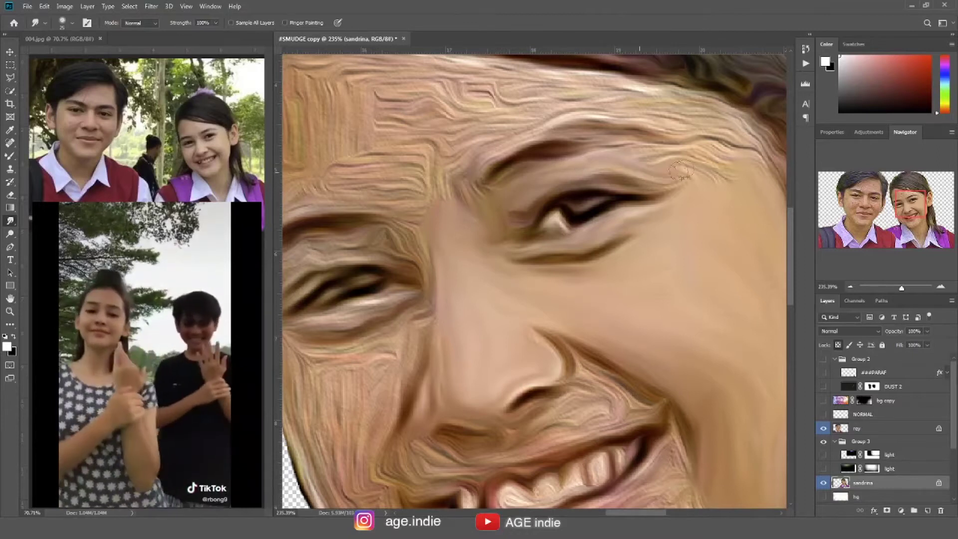
left_click_drag(734, 180, 607, 150)
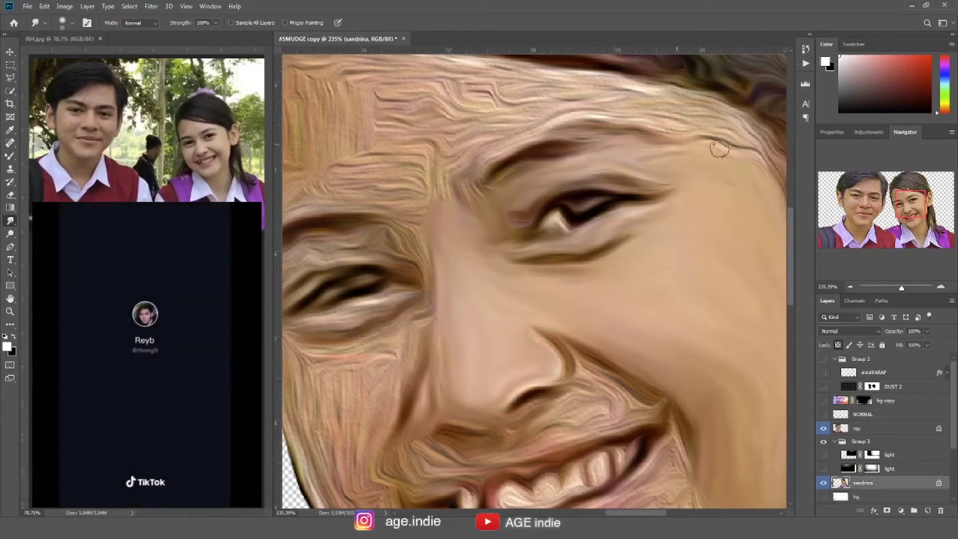
Smudge the girl's forehead and the texture inside her ear smooth
left_click_drag(612, 109, 549, 106)
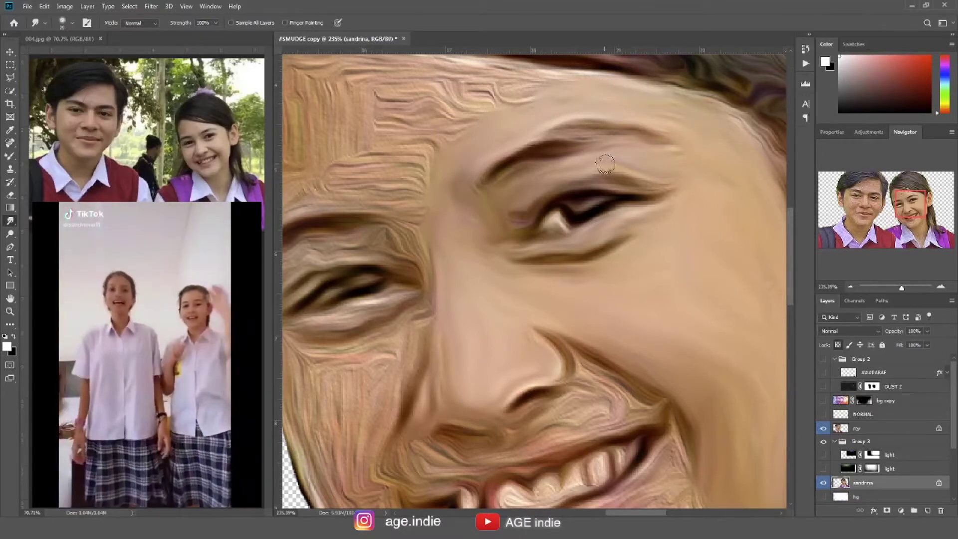
left_click_drag(668, 289, 492, 284)
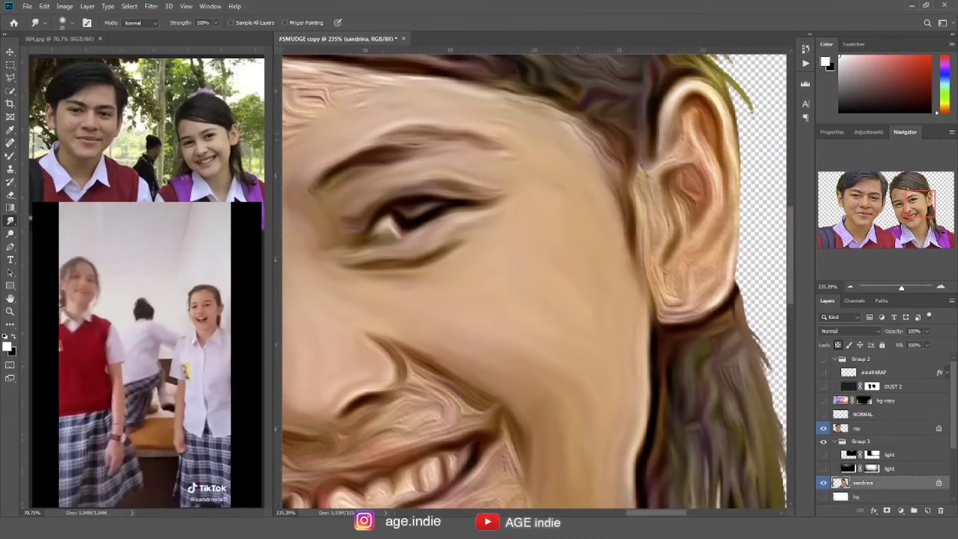
left_click_drag(674, 307, 671, 205)
left_click_drag(714, 177, 707, 121)
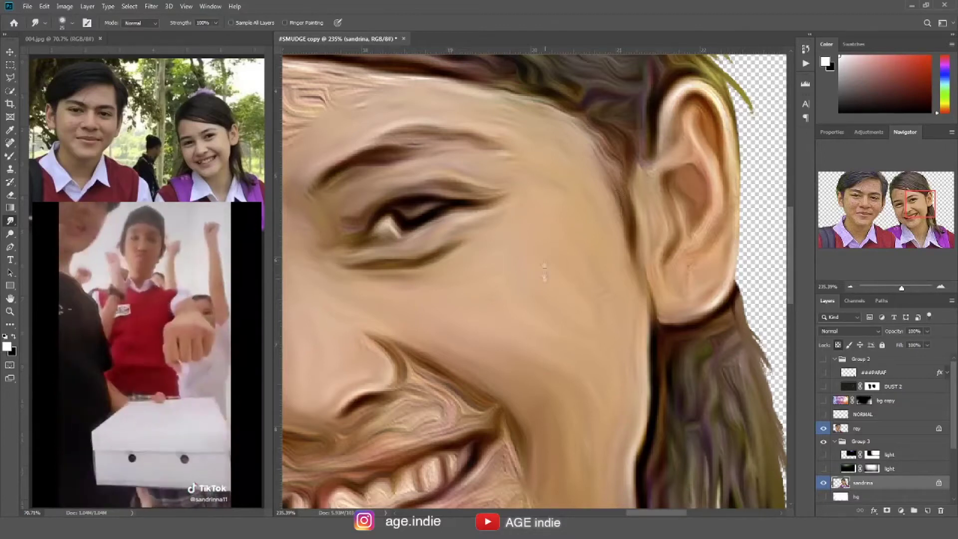
Blend the girl's outer and lower cheek toward the mouth, and smooth the lip streaks
left_click_drag(316, 352, 655, 299)
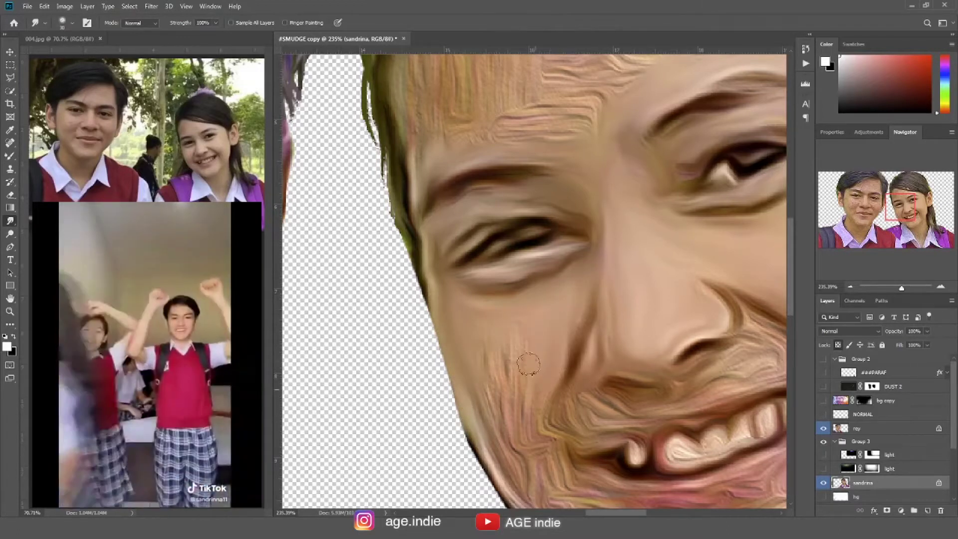
left_click_drag(479, 395, 482, 464)
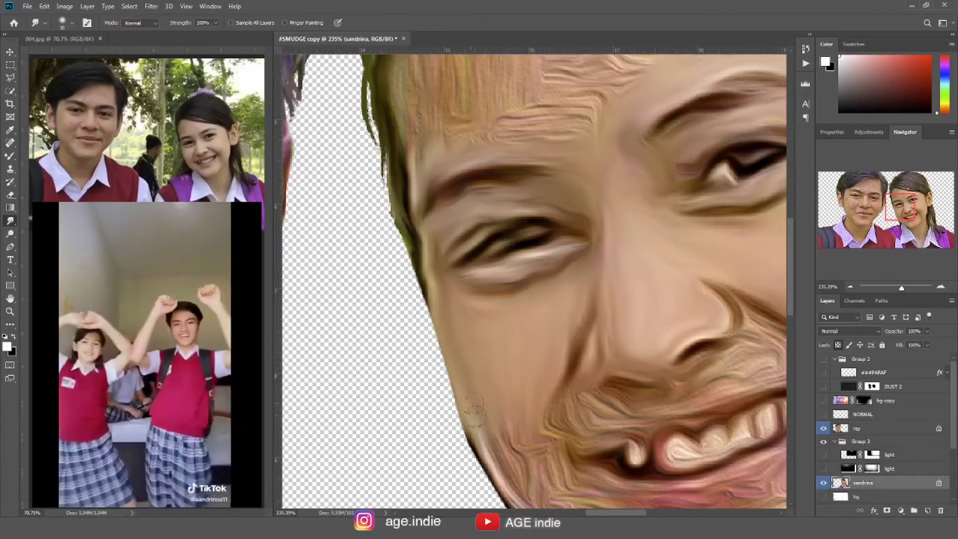
left_click_drag(539, 390, 456, 336)
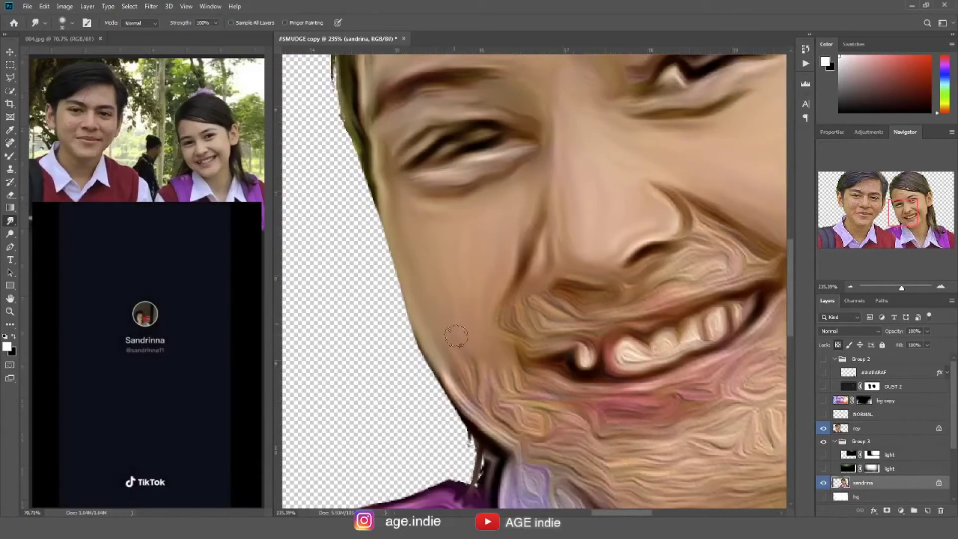
mouse_move(523, 397)
left_mouse_down()
mouse_move(559, 438)
mouse_move(465, 398)
left_mouse_up()
left_click_drag(533, 361, 536, 400)
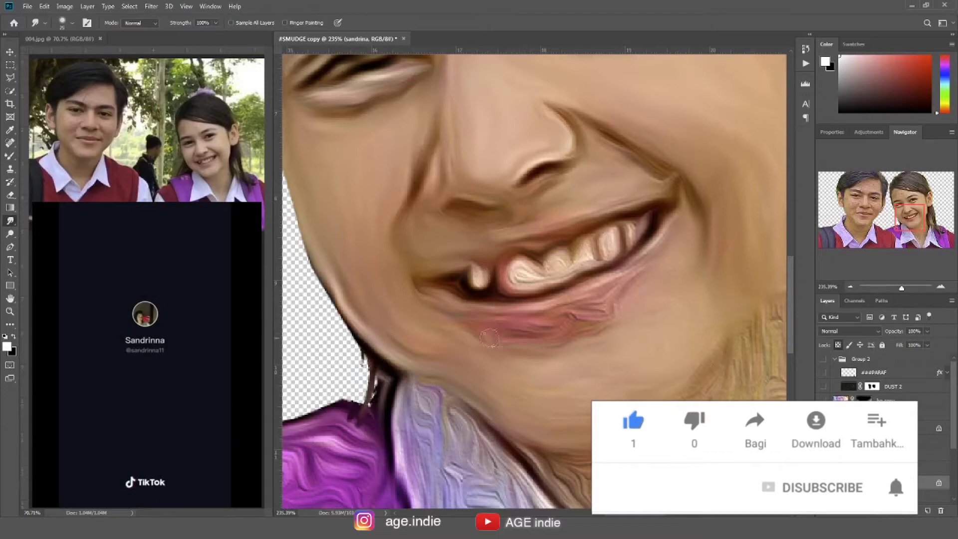
left_click_drag(489, 338, 599, 314)
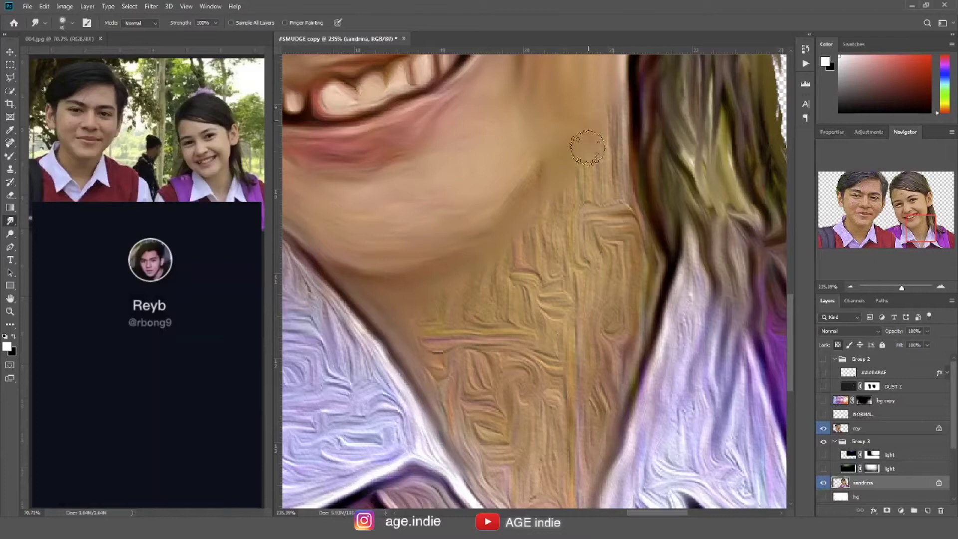
Smudge the textured strokes down the girl's neck into smooth skin
scroll(625, 234, "up", 2)
mouse_move(604, 206)
left_mouse_down()
mouse_move(619, 299)
mouse_move(584, 349)
mouse_move(614, 424)
left_mouse_up()
mouse_move(549, 280)
left_mouse_down()
mouse_move(572, 309)
mouse_move(476, 350)
left_mouse_up()
mouse_move(445, 426)
left_mouse_down()
mouse_move(500, 379)
mouse_move(542, 412)
left_mouse_up()
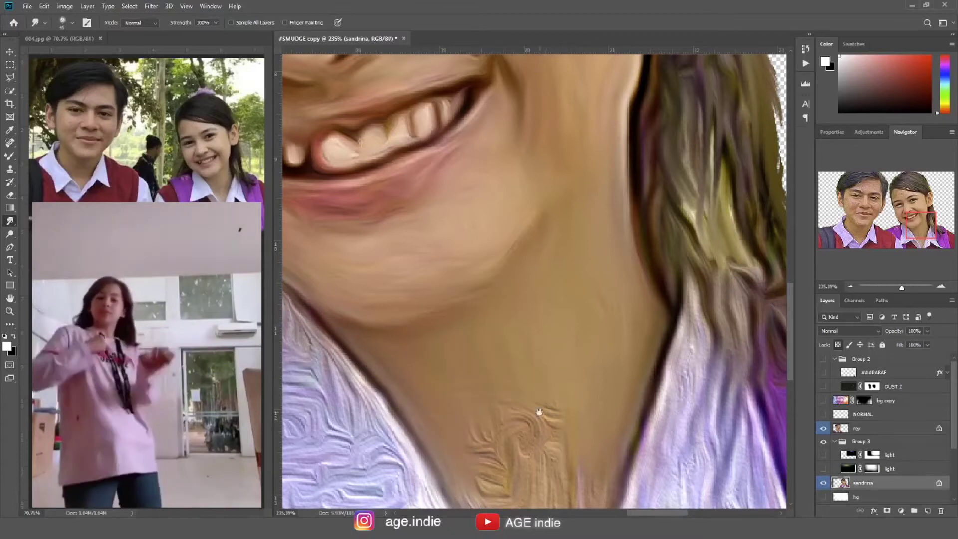
scroll(499, 379, "down", 2)
mouse_move(552, 283)
left_mouse_down()
mouse_move(556, 332)
mouse_move(460, 343)
mouse_move(566, 387)
left_mouse_up()
Smooth the textured wrinkles across the girl's forehead
scroll(566, 387, "down", 2)
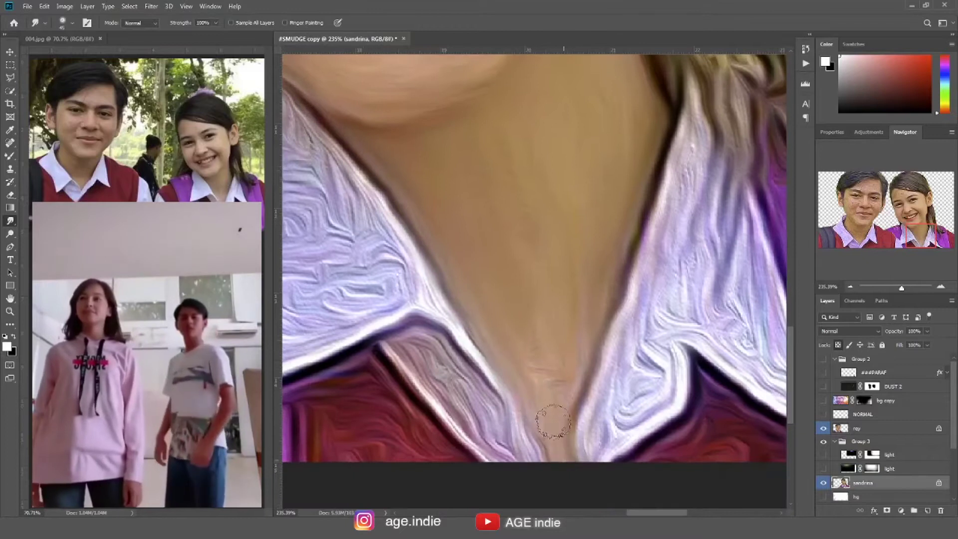
scroll(459, 107, "up", 9)
scroll(460, 107, "left", 5)
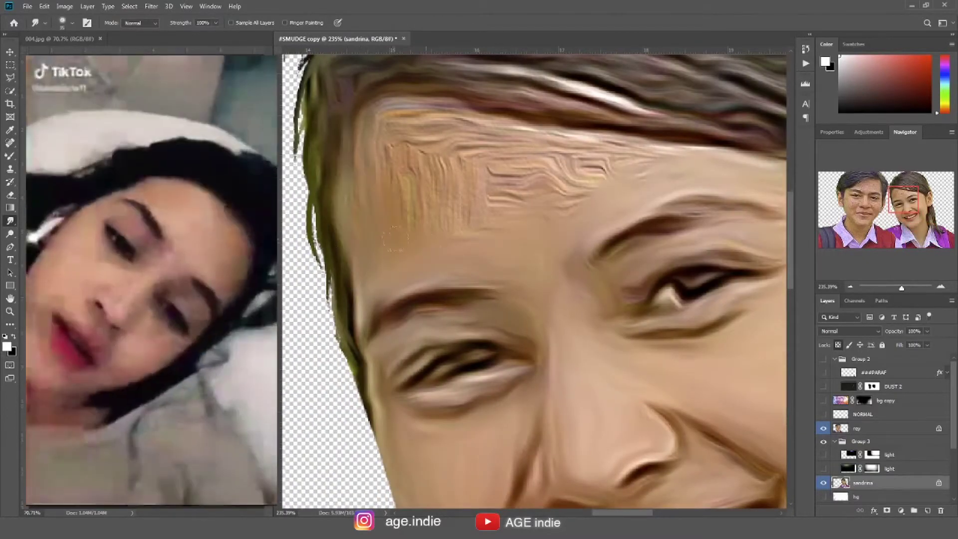
mouse_move(415, 125)
left_mouse_down()
mouse_move(514, 139)
mouse_move(459, 200)
mouse_move(549, 164)
mouse_move(527, 175)
left_mouse_up()
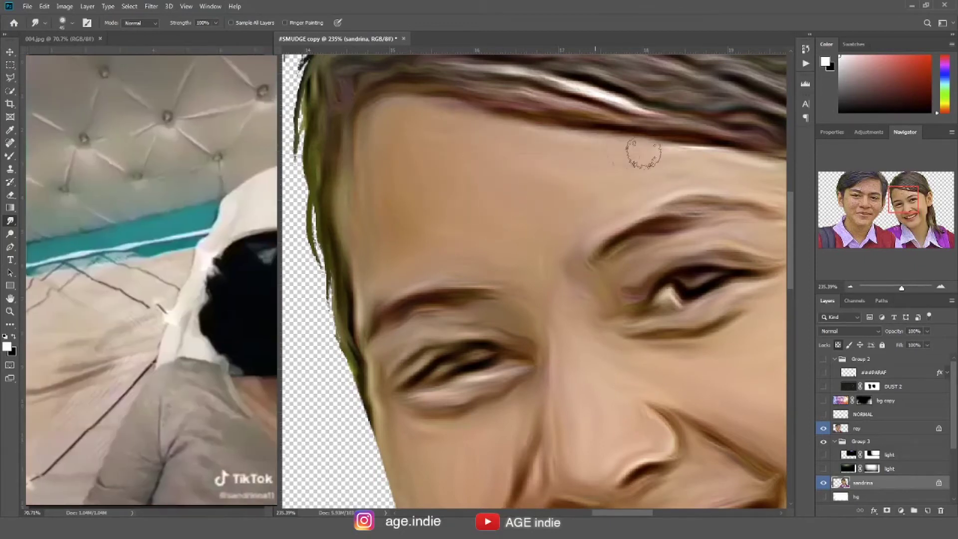
Smudge the wavy texture along the left edge of the girl's collar
scroll(588, 295, "down", 2)
scroll(588, 295, "down", 5)
scroll(496, 209, "down", 3)
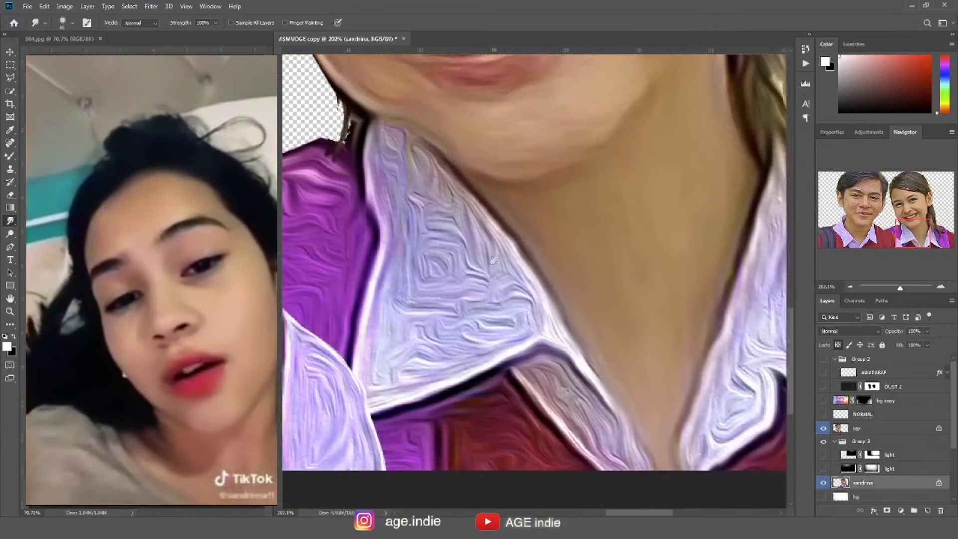
scroll(475, 150, "down", 2)
mouse_move(467, 131)
left_mouse_down()
mouse_move(456, 364)
mouse_move(499, 373)
mouse_move(552, 212)
mouse_move(589, 299)
mouse_move(546, 289)
left_mouse_up()
mouse_move(637, 318)
left_mouse_down()
mouse_move(562, 247)
mouse_move(569, 314)
mouse_move(612, 379)
mouse_move(444, 353)
mouse_move(549, 389)
left_mouse_up()
mouse_move(350, 150)
left_mouse_down()
mouse_move(540, 325)
mouse_move(480, 240)
mouse_move(434, 229)
mouse_move(396, 194)
left_mouse_up()
Smooth the wavy texture on the girl's white collar and purple shirt up to the shoulder
scroll(513, 214, "right", 5)
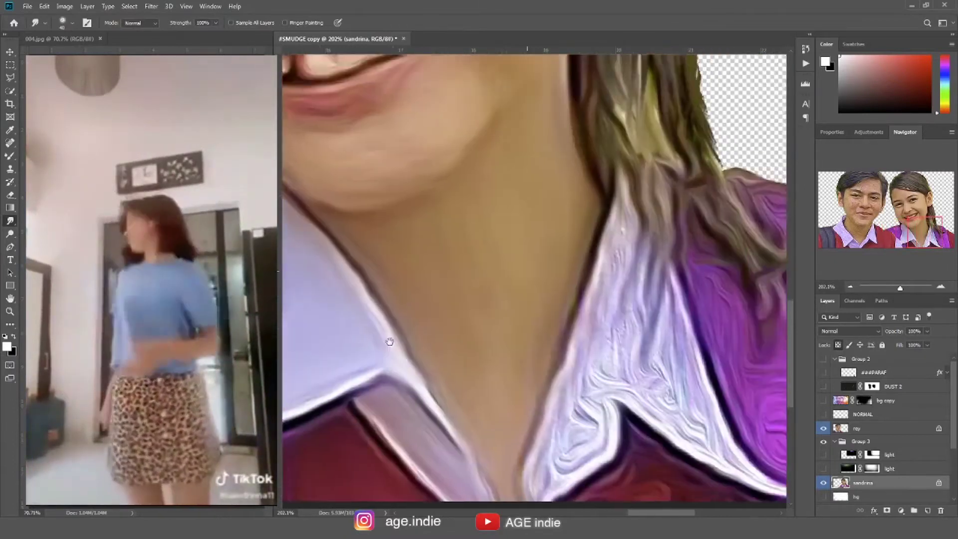
mouse_move(559, 295)
left_mouse_down()
mouse_move(549, 249)
mouse_move(575, 145)
left_mouse_up()
mouse_move(599, 350)
left_mouse_down()
mouse_move(554, 220)
mouse_move(618, 296)
mouse_move(616, 376)
mouse_move(689, 418)
mouse_move(616, 449)
left_mouse_up()
scroll(497, 219, "right", 5)
mouse_move(498, 219)
left_mouse_down()
mouse_move(552, 317)
mouse_move(589, 449)
mouse_move(587, 360)
left_mouse_up()
mouse_move(604, 290)
left_mouse_down()
mouse_move(640, 434)
mouse_move(644, 260)
left_mouse_up()
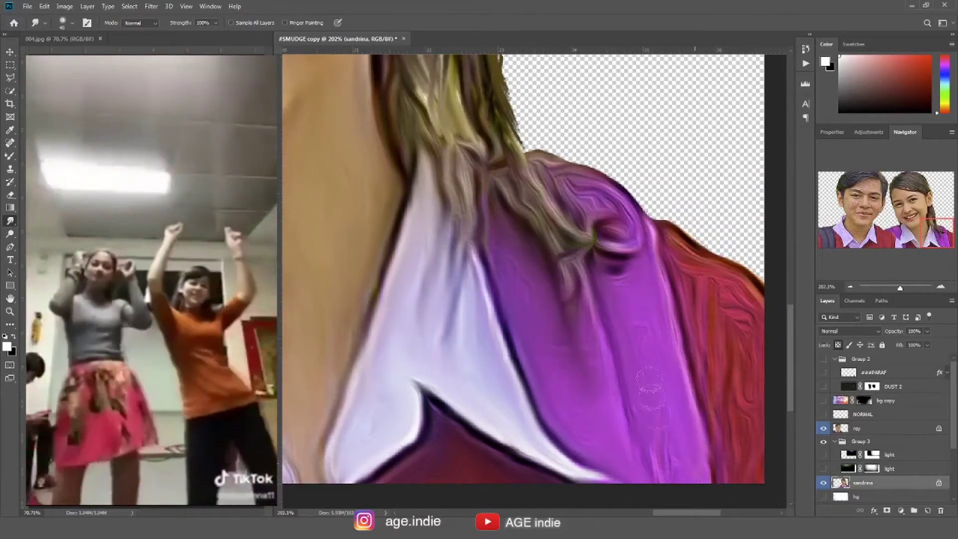
left_click_drag(689, 364, 654, 464)
left_click_drag(574, 174, 679, 279)
mouse_move(664, 230)
left_mouse_down()
mouse_move(757, 306)
mouse_move(759, 407)
left_mouse_up()
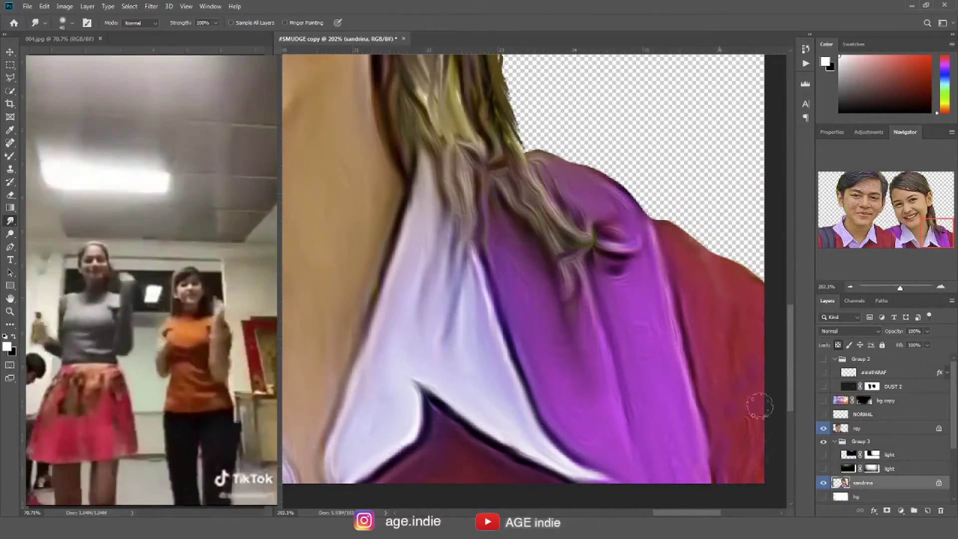
Smudge the girl's hair strands into smooth painted strokes, including near the forehead
mouse_move(542, 172)
left_mouse_down()
mouse_move(720, 357)
mouse_move(629, 425)
left_mouse_up()
left_click_drag(624, 125, 738, 409)
left_click_drag(578, 127, 669, 504)
left_click_drag(534, 259, 644, 289)
mouse_move(589, 269)
left_mouse_down()
mouse_move(709, 235)
mouse_move(368, 197)
left_mouse_up()
scroll(499, 234, "down", 2)
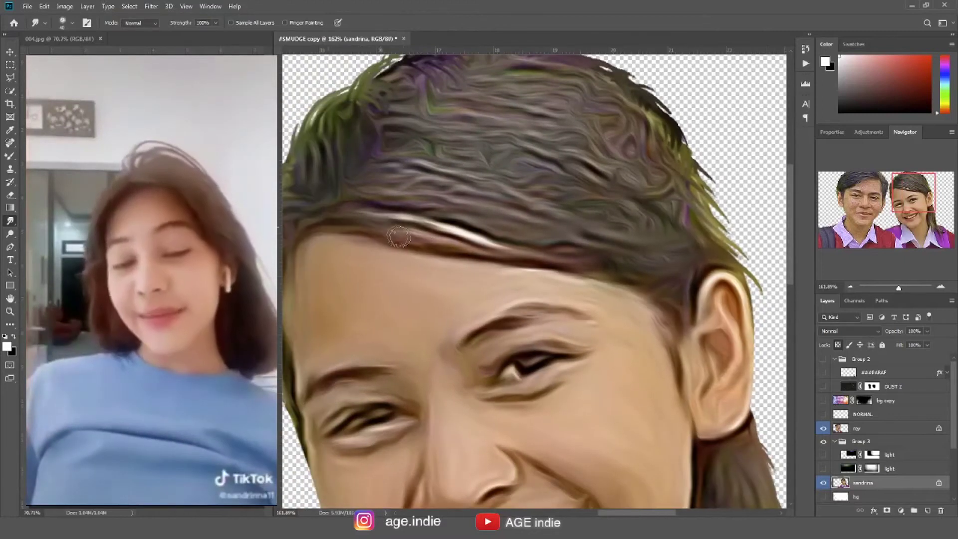
left_click_drag(595, 247, 431, 202)
left_click_drag(619, 237, 411, 164)
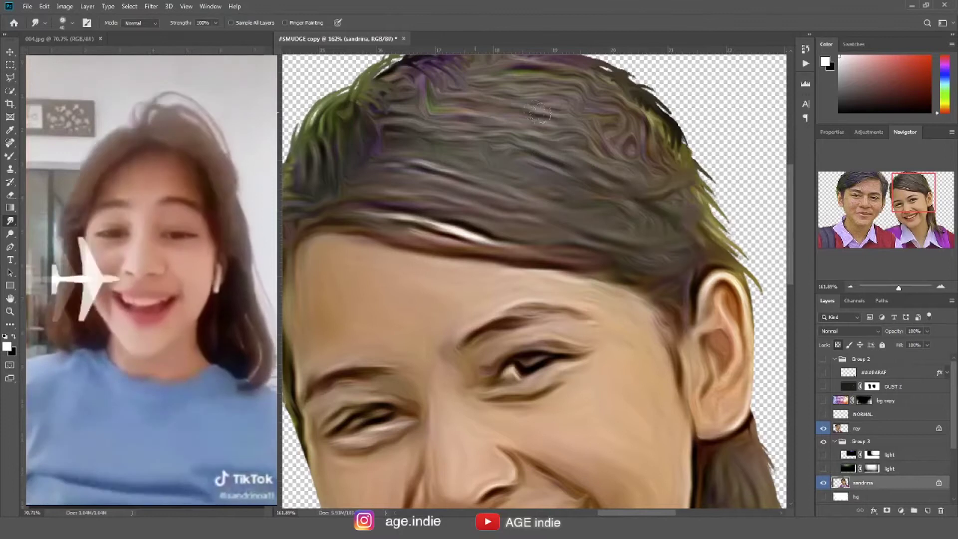
Select the boy's portrait layer to start painting it
scroll(543, 148, "up", 2)
scroll(543, 149, "left", 3)
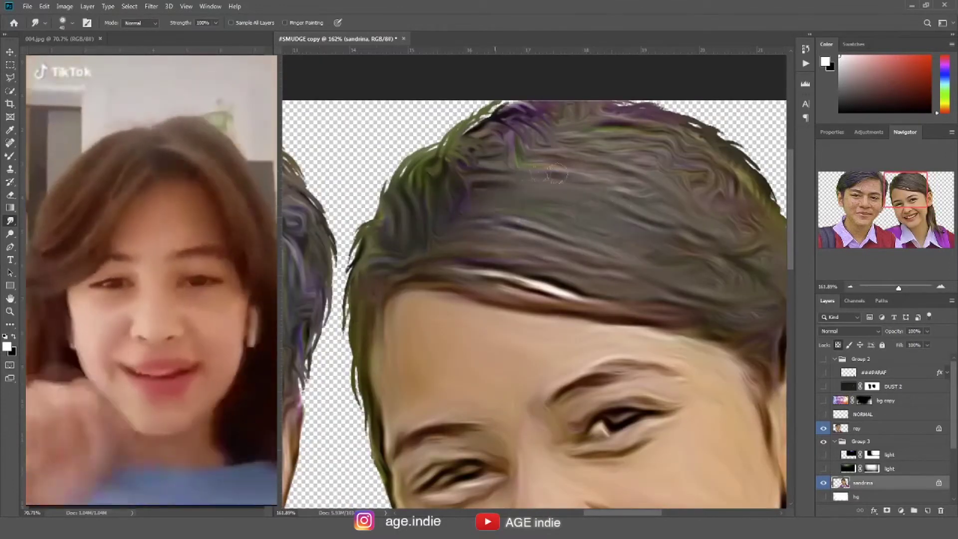
scroll(621, 241, "up", 2)
scroll(620, 241, "right", 3)
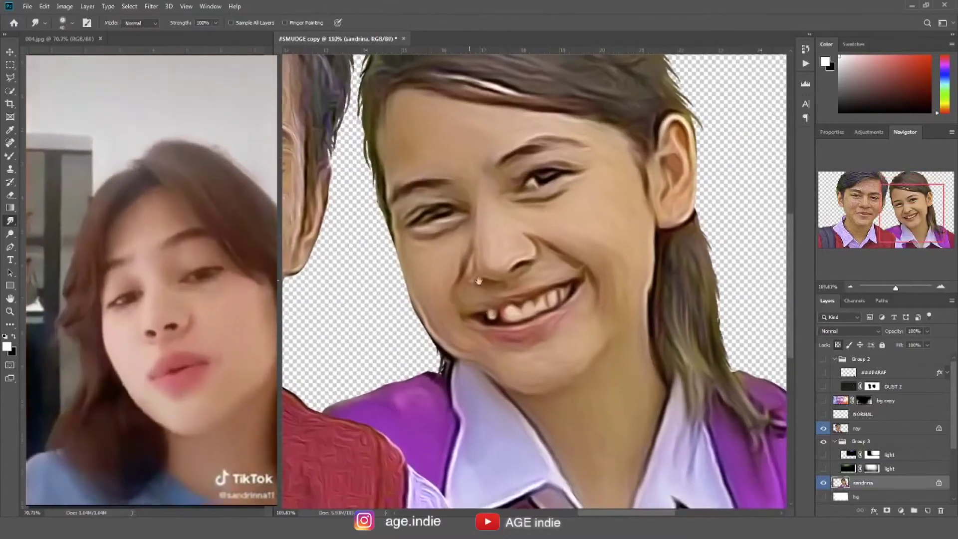
key("alt+]")
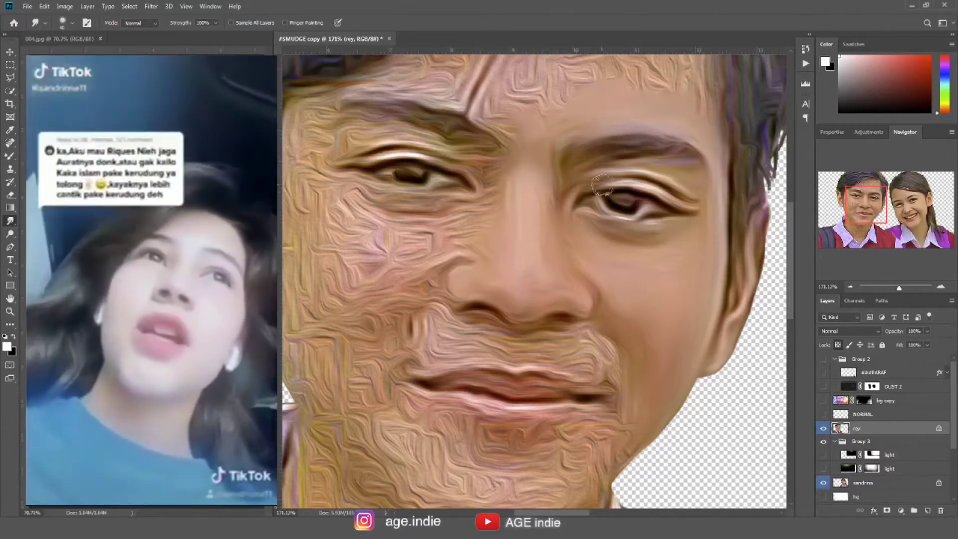
Smudge the boy's cheek below the eye, his temple and the skin toward the inner eyebrow
scroll(490, 273, "left", 3)
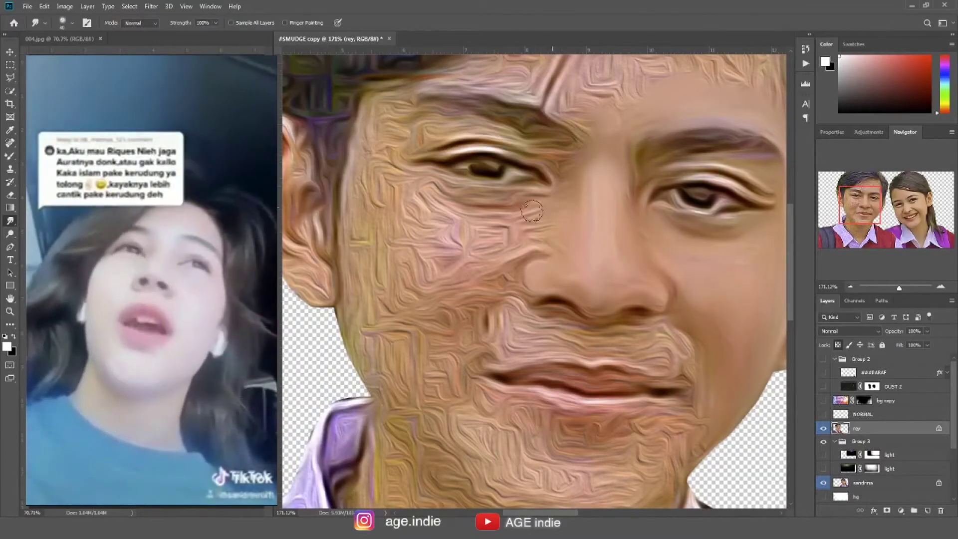
left_click_drag(494, 242, 449, 235)
mouse_move(424, 192)
left_mouse_down()
mouse_move(397, 240)
mouse_move(372, 226)
left_mouse_up()
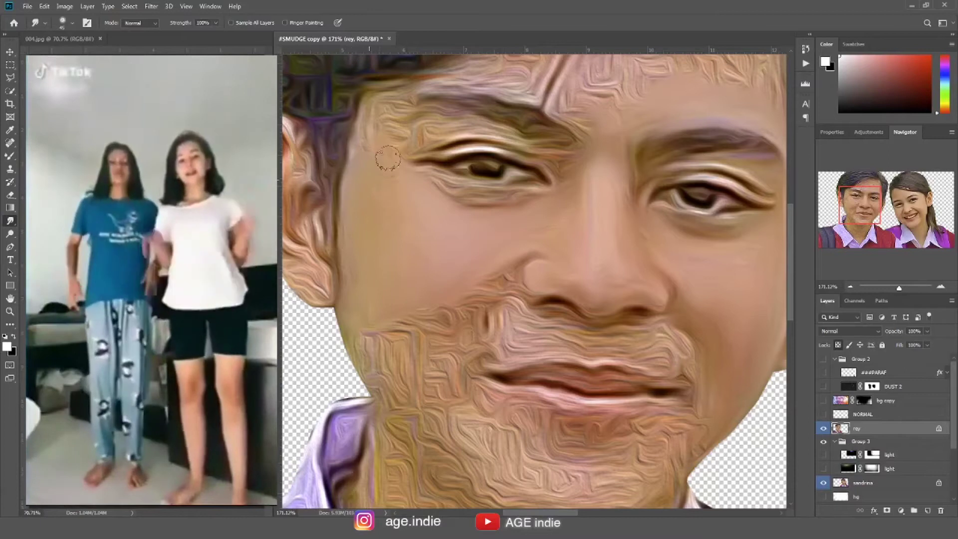
left_click_drag(388, 157, 410, 129)
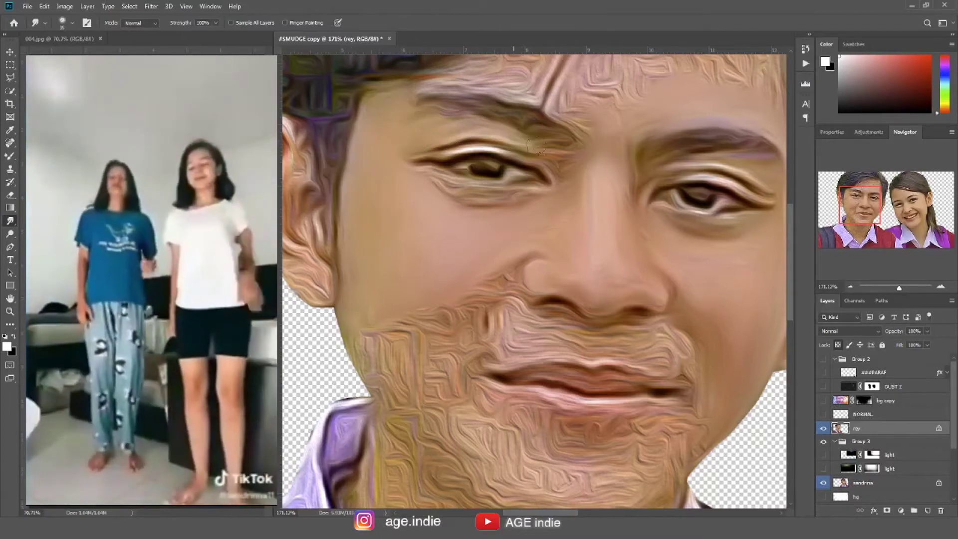
left_click_drag(495, 189, 553, 148)
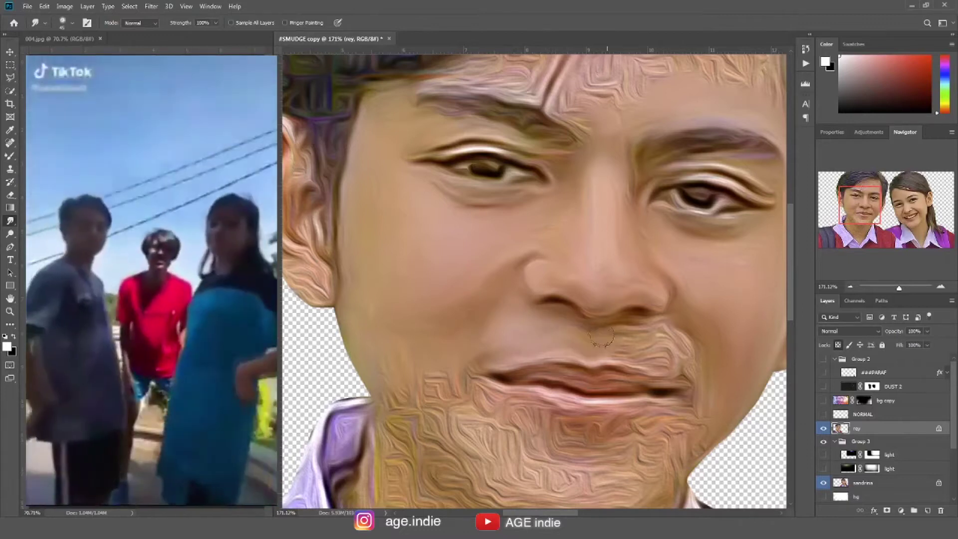
Soften the skin beside the boy's mouth, his neck and the textured forehead
left_click_drag(649, 345, 684, 357)
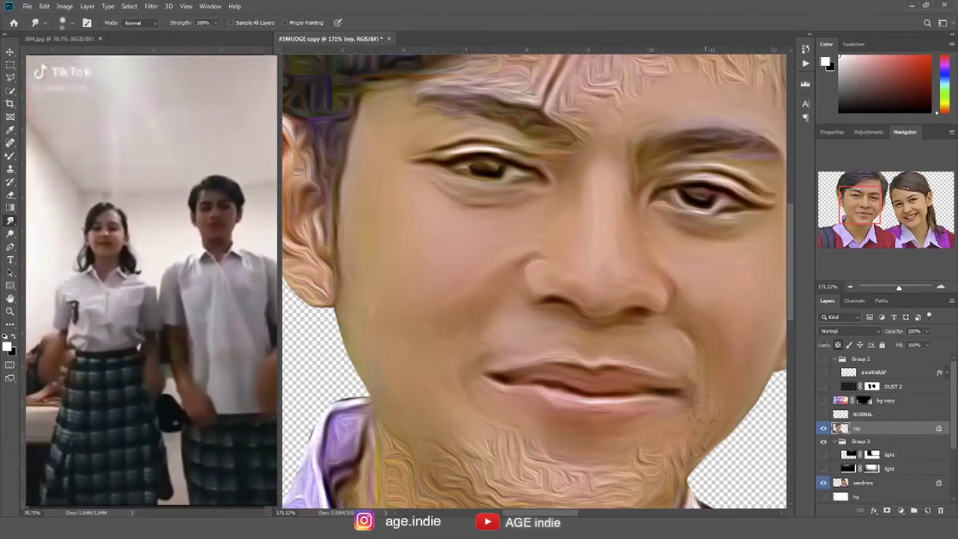
scroll(490, 392, "down", 3)
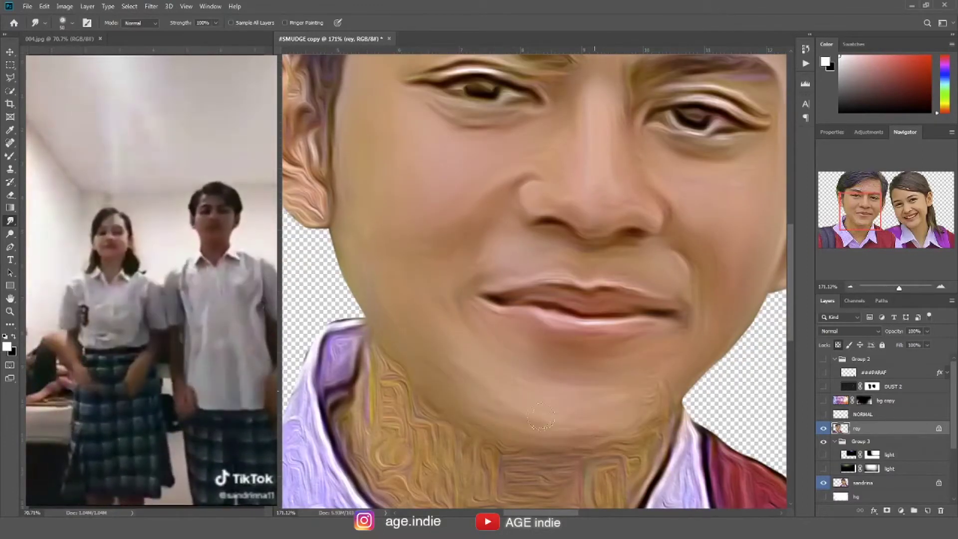
left_click_drag(579, 463, 576, 271)
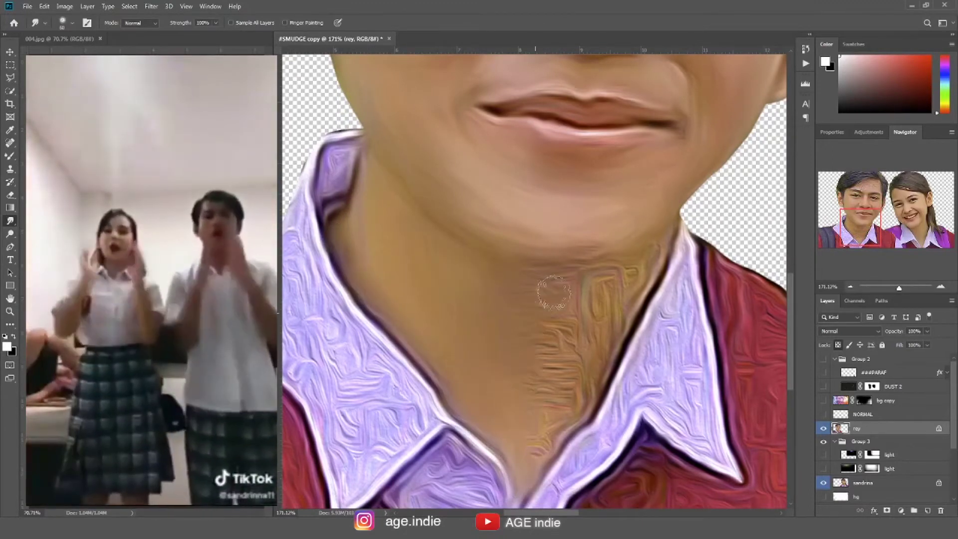
left_click_drag(533, 429, 581, 391)
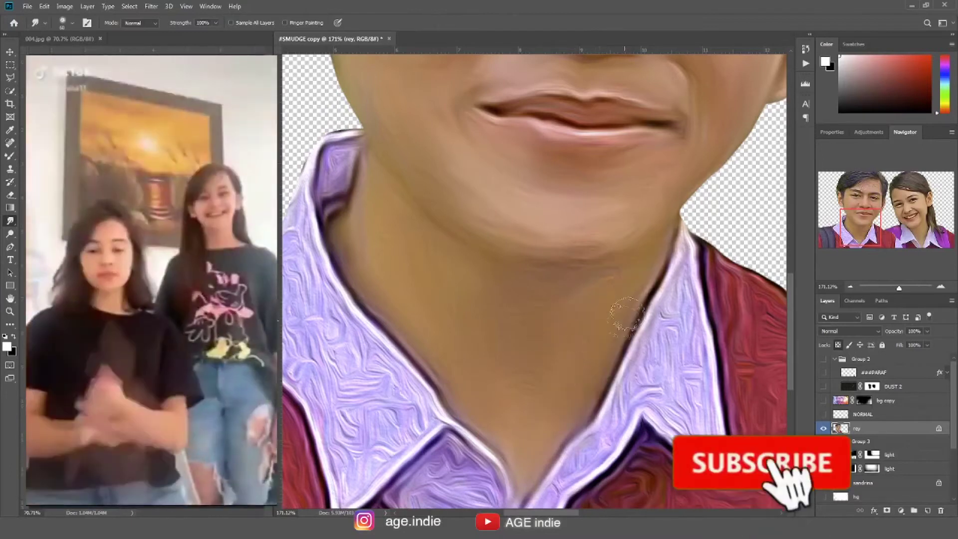
left_click_drag(520, 164, 559, 489)
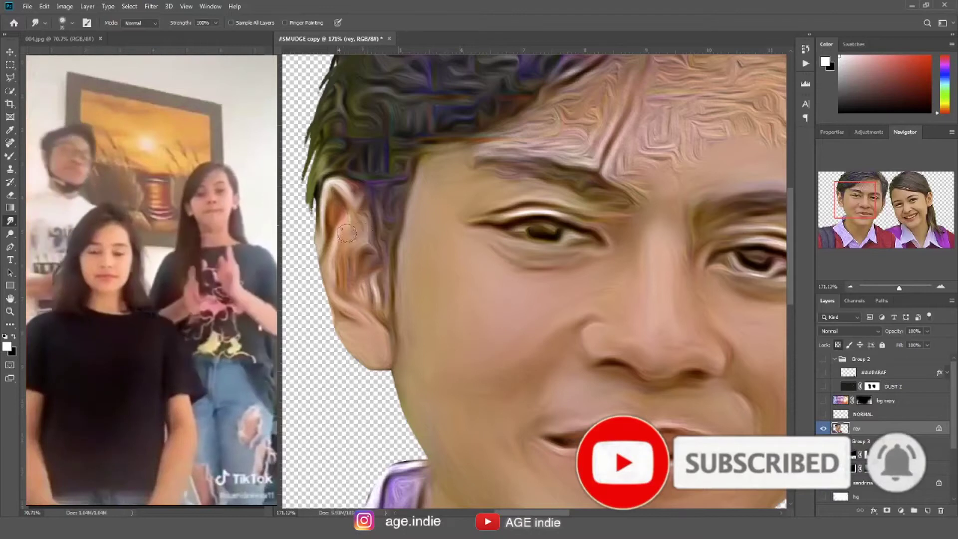
mouse_move(641, 170)
left_mouse_down()
mouse_move(481, 265)
mouse_move(526, 251)
left_mouse_up()
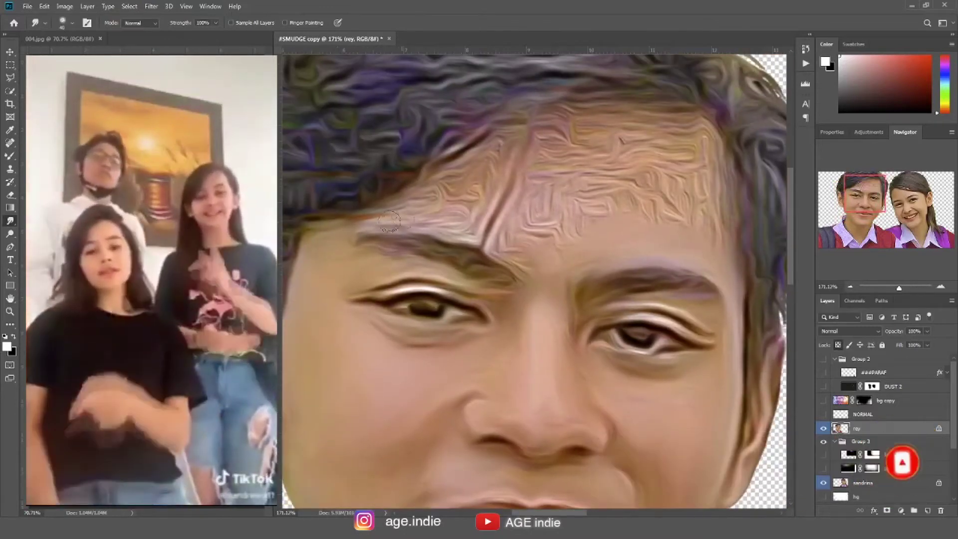
mouse_move(476, 228)
left_mouse_down()
mouse_move(530, 235)
mouse_move(651, 218)
mouse_move(712, 182)
mouse_move(669, 145)
mouse_move(612, 197)
left_mouse_up()
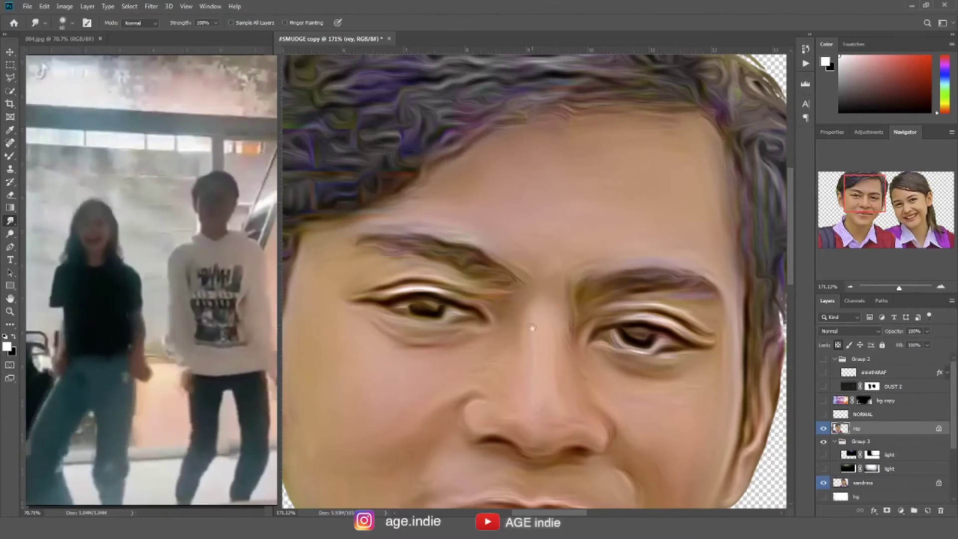
Smooth the boy's collar up to its point and the red sweater beside it
left_click_drag(532, 328, 471, 122)
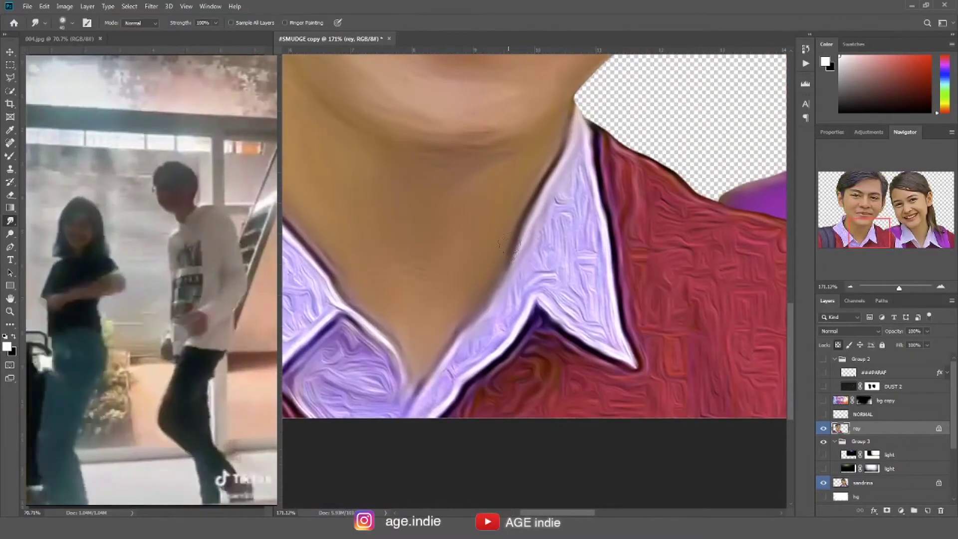
mouse_move(421, 400)
left_mouse_down()
mouse_move(465, 359)
mouse_move(544, 220)
mouse_move(499, 349)
mouse_move(596, 318)
mouse_move(589, 130)
mouse_move(624, 190)
left_mouse_up()
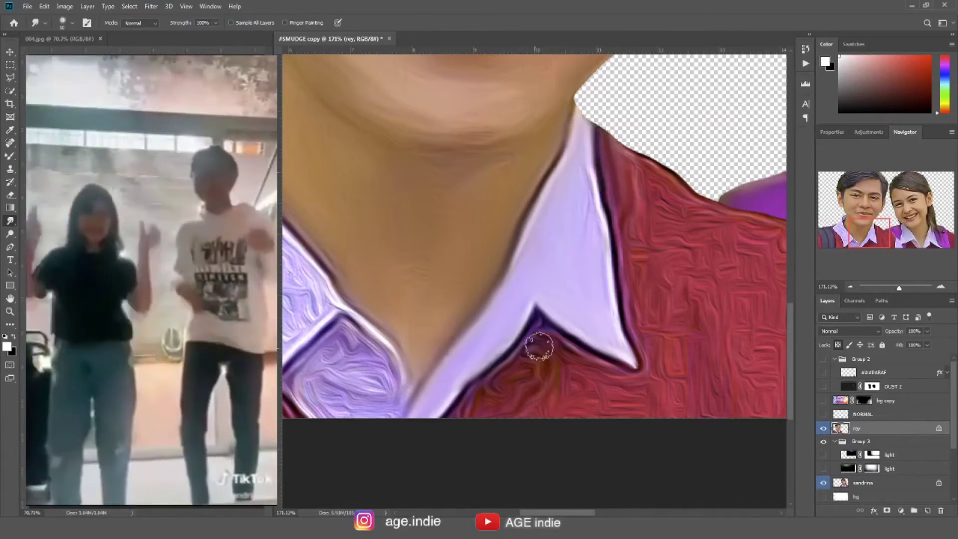
mouse_move(537, 388)
left_mouse_down()
mouse_move(546, 342)
mouse_move(631, 319)
mouse_move(650, 258)
left_mouse_up()
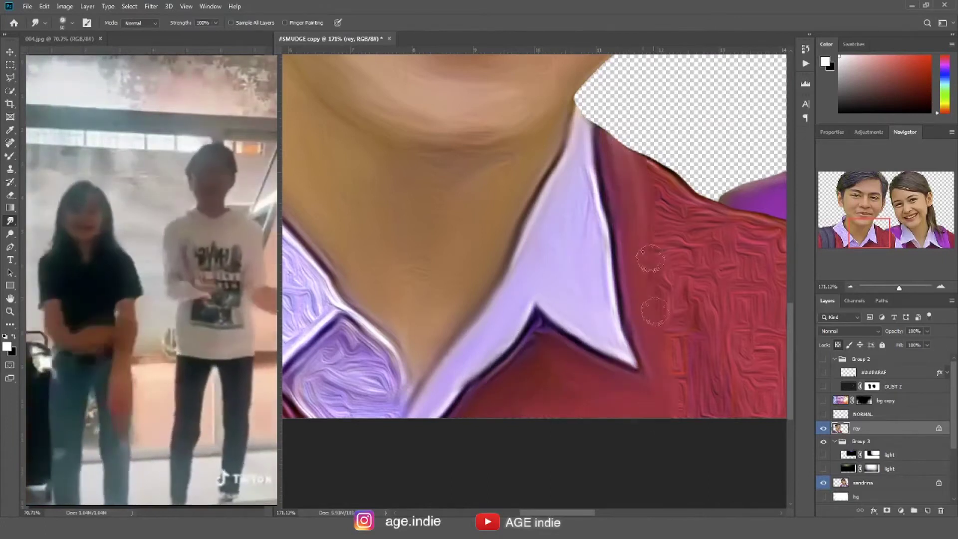
scroll(654, 163, "right", 4)
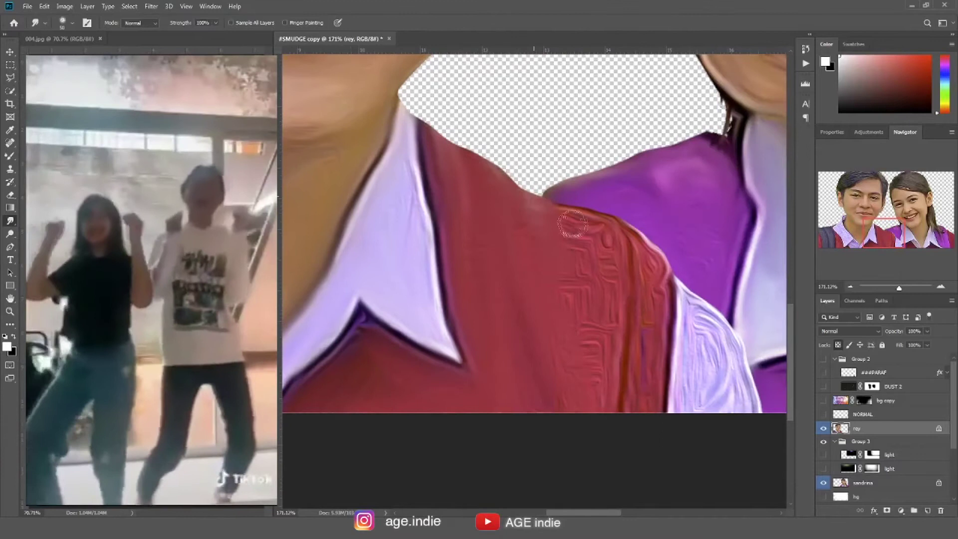
mouse_move(585, 284)
left_mouse_down()
mouse_move(642, 268)
mouse_move(652, 310)
mouse_move(713, 375)
left_mouse_up()
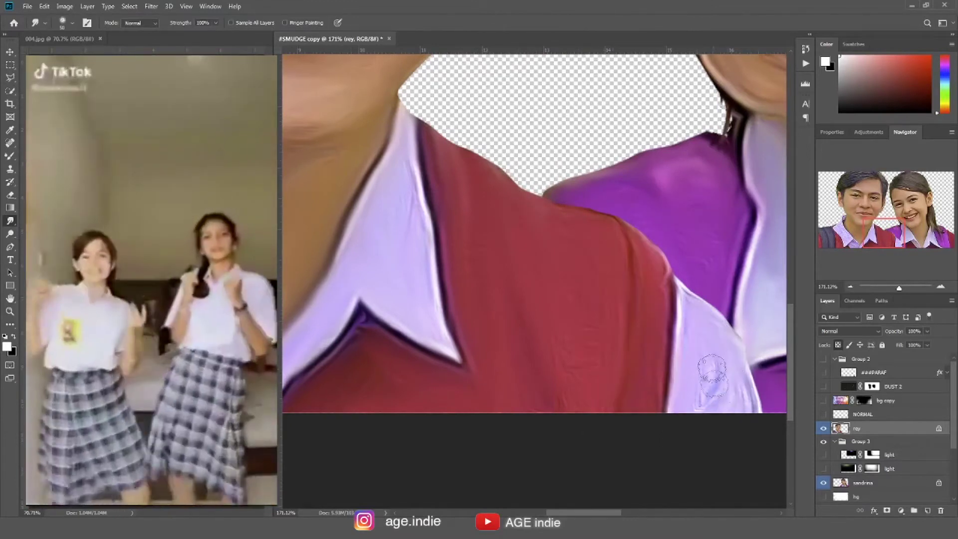
Smudge the swirly texture on the boy's lower collar near its tip
scroll(625, 248, "left", 5)
scroll(587, 329, "down", 3)
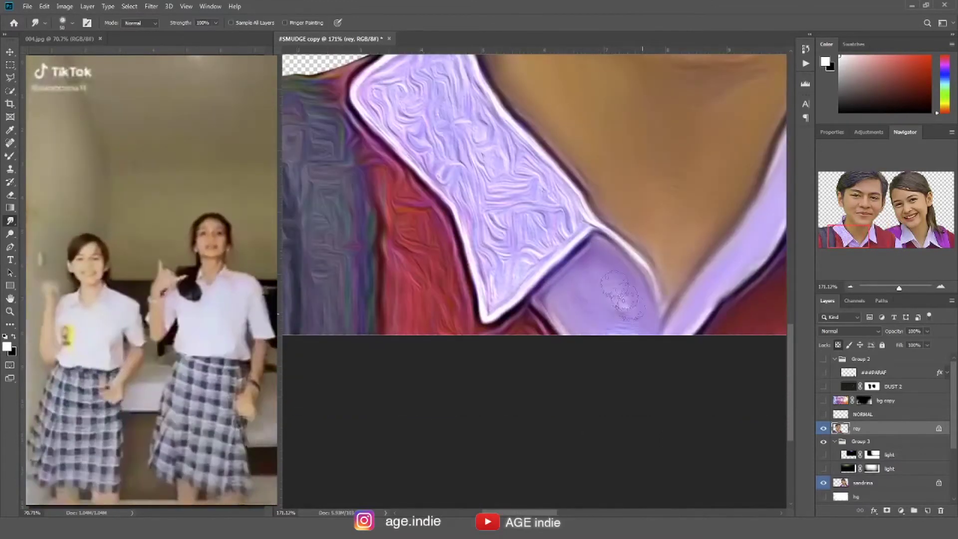
scroll(621, 295, "left", 1)
scroll(486, 304, "up", 2)
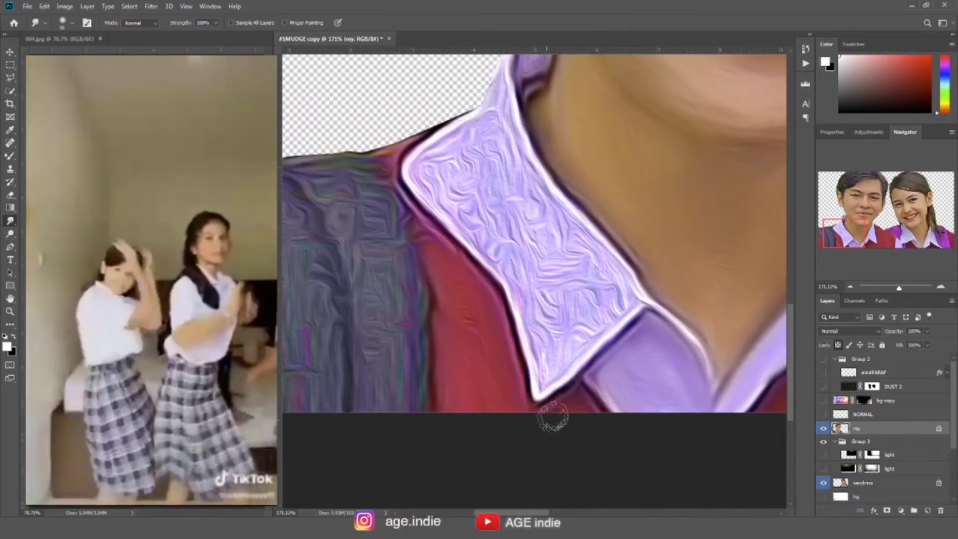
scroll(553, 399, "up", 1)
left_click_drag(544, 399, 614, 329)
left_click_drag(539, 379, 621, 318)
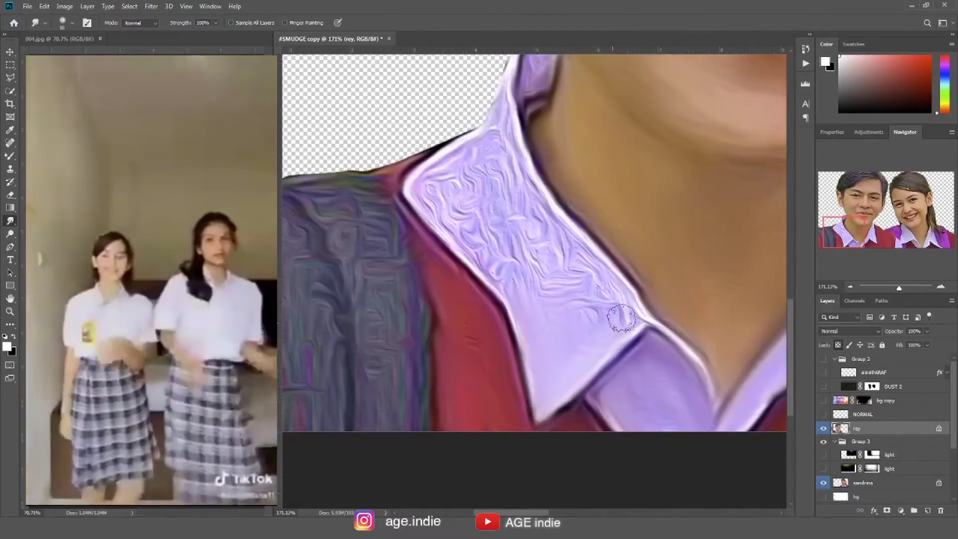
mouse_move(538, 228)
left_mouse_down()
mouse_move(498, 129)
mouse_move(473, 155)
mouse_move(475, 173)
mouse_move(529, 252)
left_mouse_up()
Blend the swirls up the collar and along its left red edge
scroll(528, 252, "up", 2)
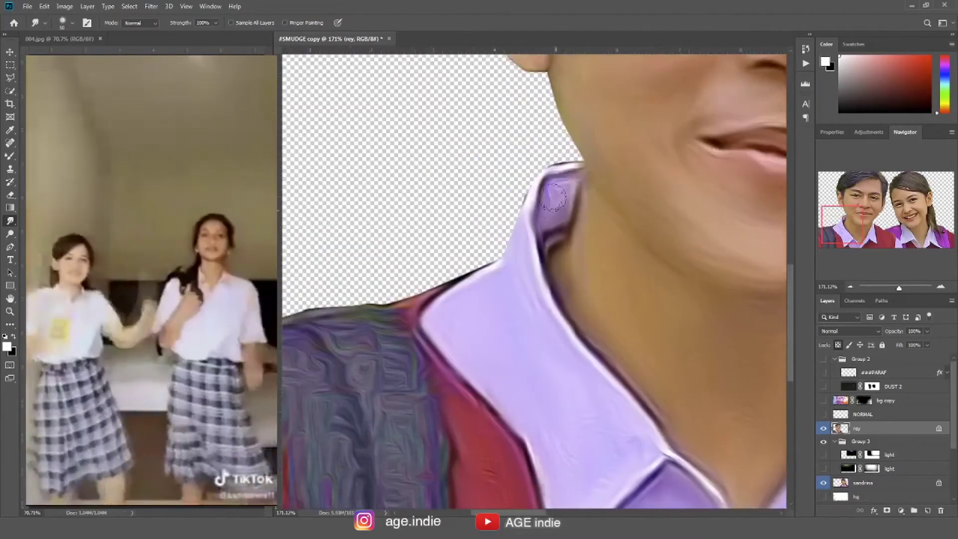
scroll(549, 192, "down", 3)
scroll(549, 192, "left", 2)
left_click_drag(531, 379, 519, 142)
mouse_move(502, 369)
left_mouse_down()
mouse_move(392, 154)
mouse_move(494, 159)
mouse_move(578, 221)
mouse_move(395, 217)
left_mouse_up()
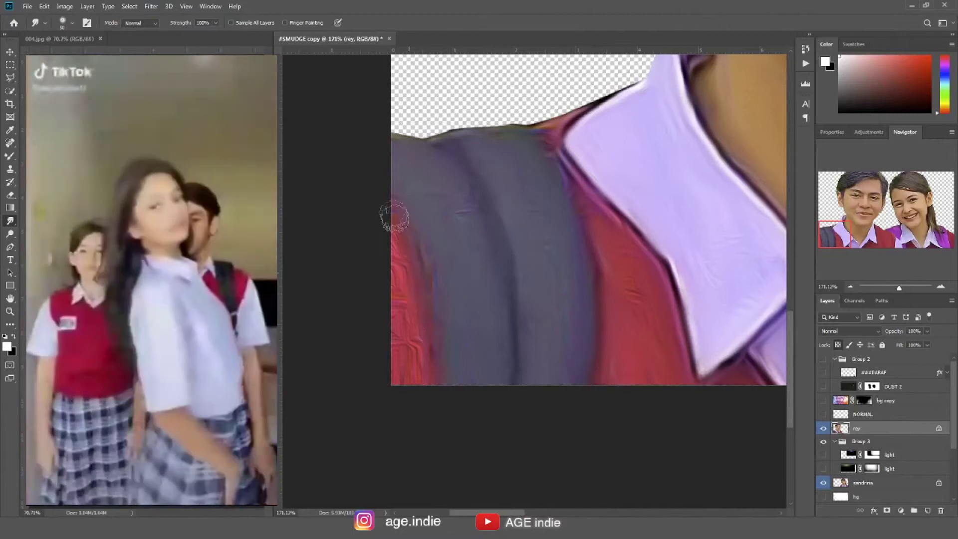
Pan around the boy's smudge-painted hair to review it across his face
scroll(410, 235, "up", 8)
scroll(410, 235, "right", 3)
scroll(442, 261, "up", 1)
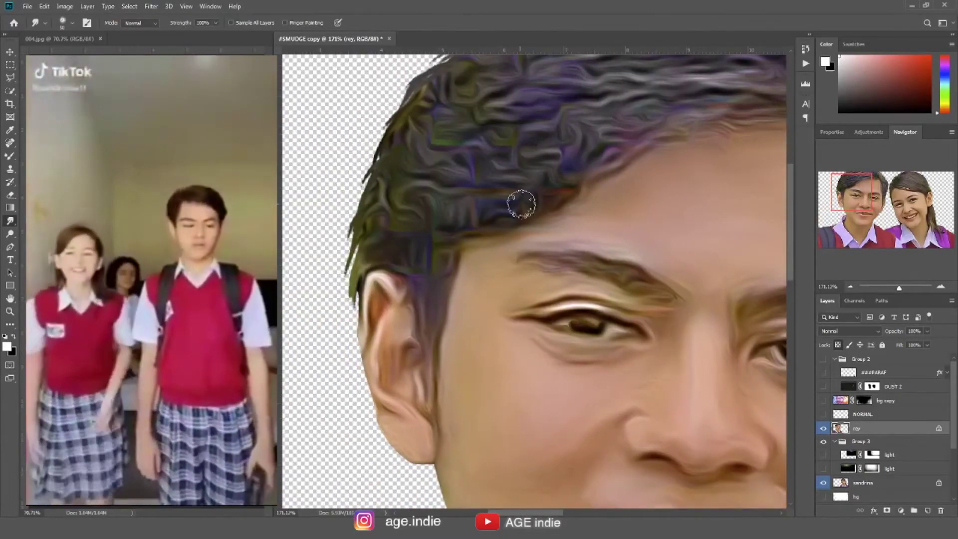
scroll(564, 179, "up", 4)
scroll(564, 179, "right", 2)
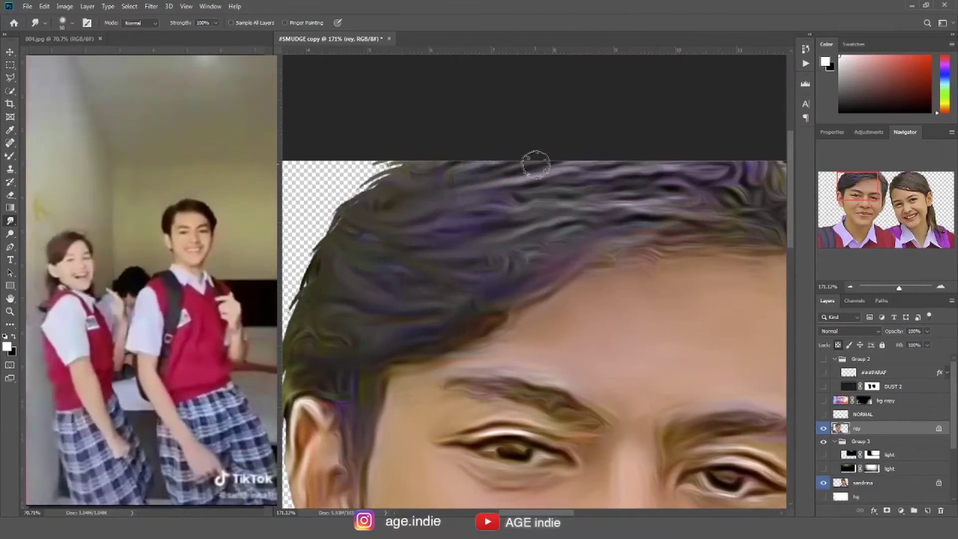
scroll(609, 227, "right", 3)
scroll(604, 215, "up", 1)
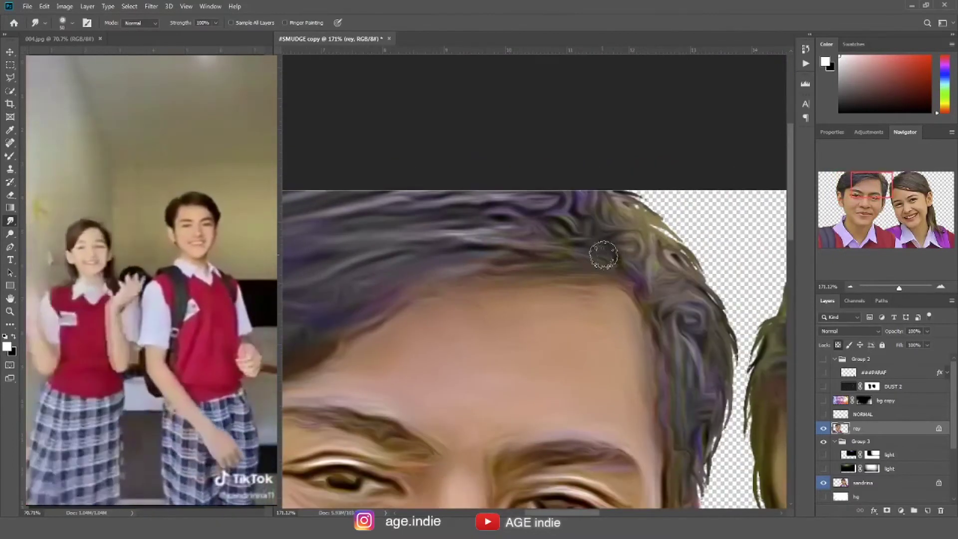
scroll(602, 210, "up", 3)
scroll(601, 211, "down", 2, "alt")
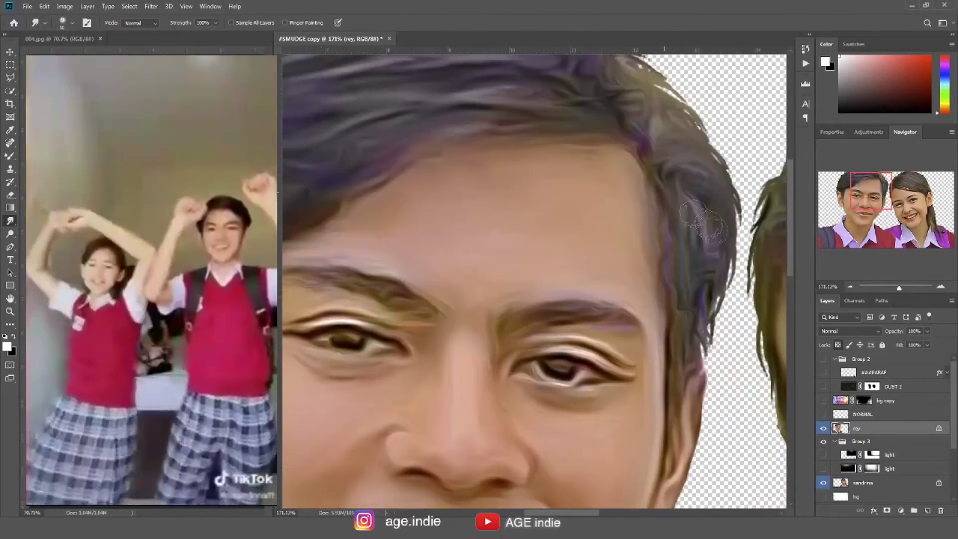
Switch to the Mixer Brush tool for blending
scroll(602, 211, "left", 2)
key("b")
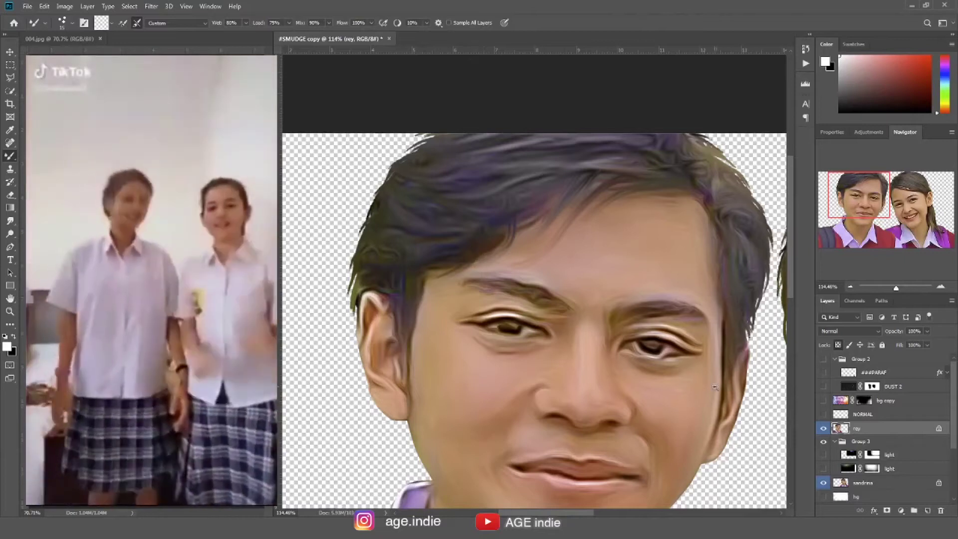
scroll(525, 275, "down", 2, "alt")
Dodge midtone highlights at 49% exposure onto the boy's forehead, brows and nose, resizing the brush
key("o")
scroll(517, 327, "up", 2, "alt")
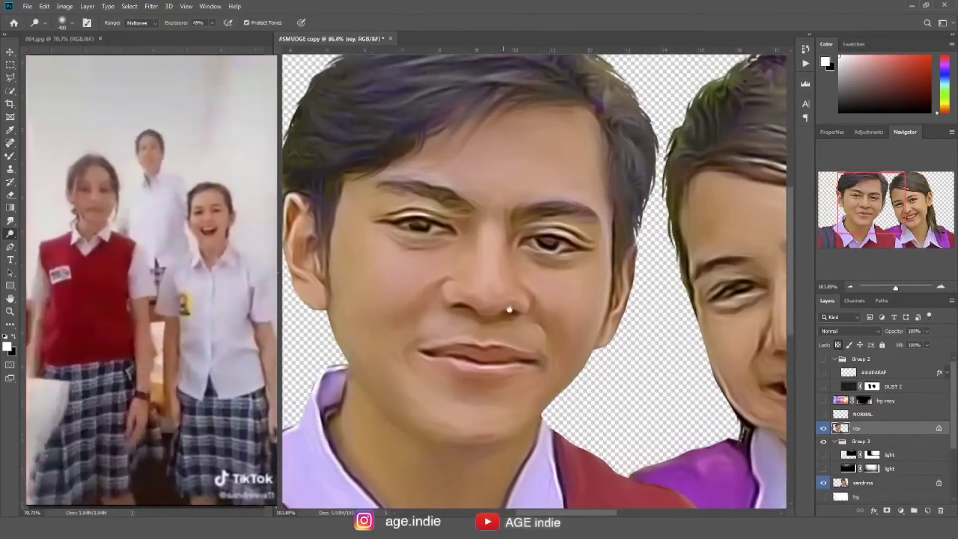
key("bracketleft")
key("bracketleft")
key("bracketleft")
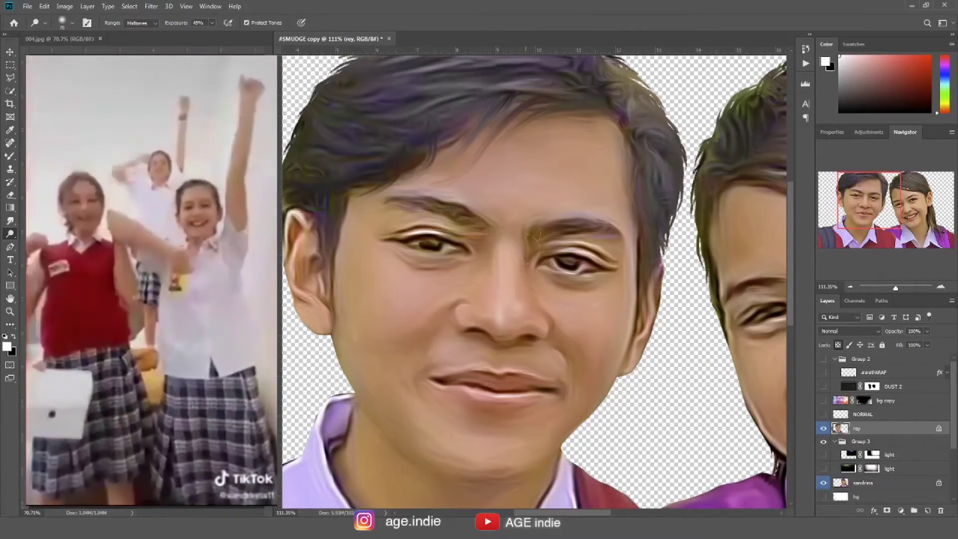
key("bracketright")
key("bracketright")
key("bracketright")
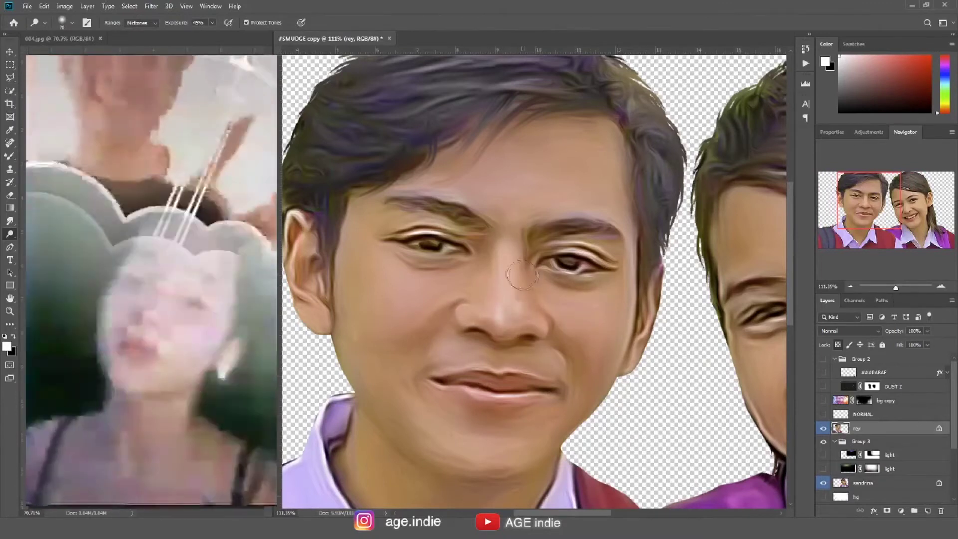
key("bracketright")
key("bracketright")
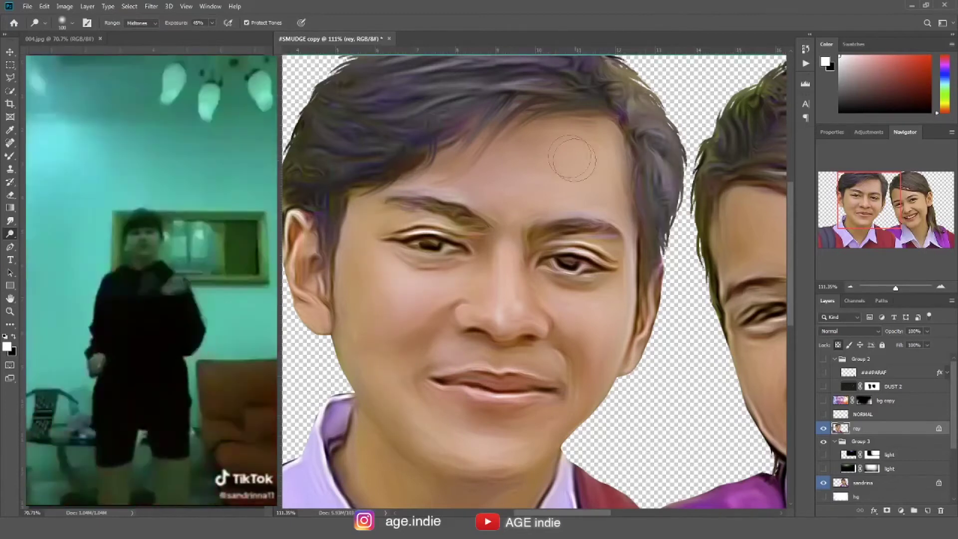
scroll(609, 126, "down", 2)
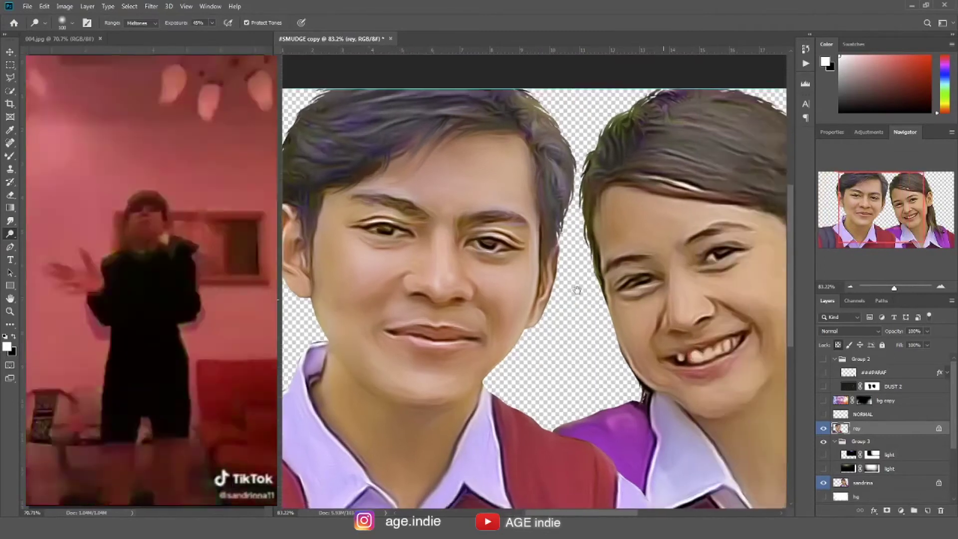
left_click_drag(610, 312, 523, 306)
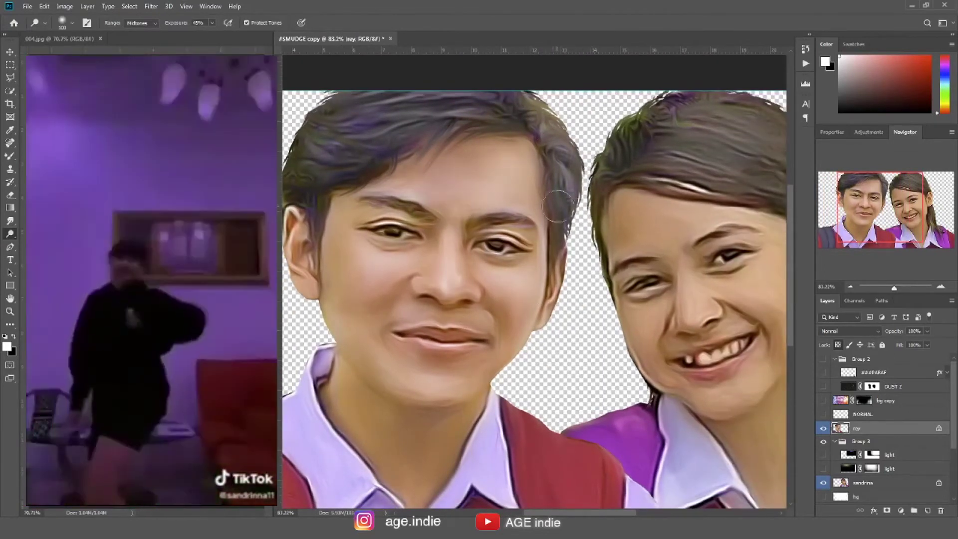
On the sandrina layer, dodge the girl's cheek skin and the right side of her hair
left_click(695, 325, "ctrl")
scroll(696, 325, "up", 5)
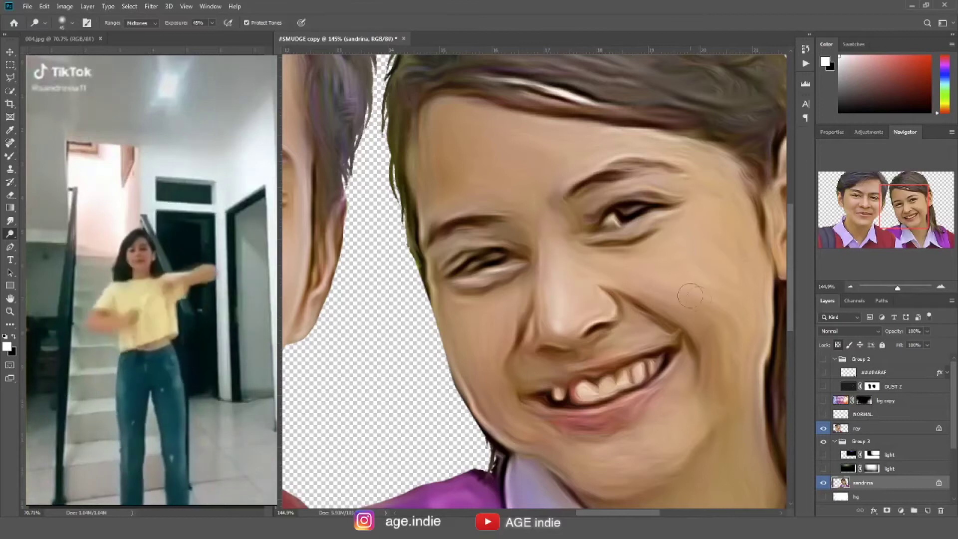
left_click_drag(691, 296, 619, 256)
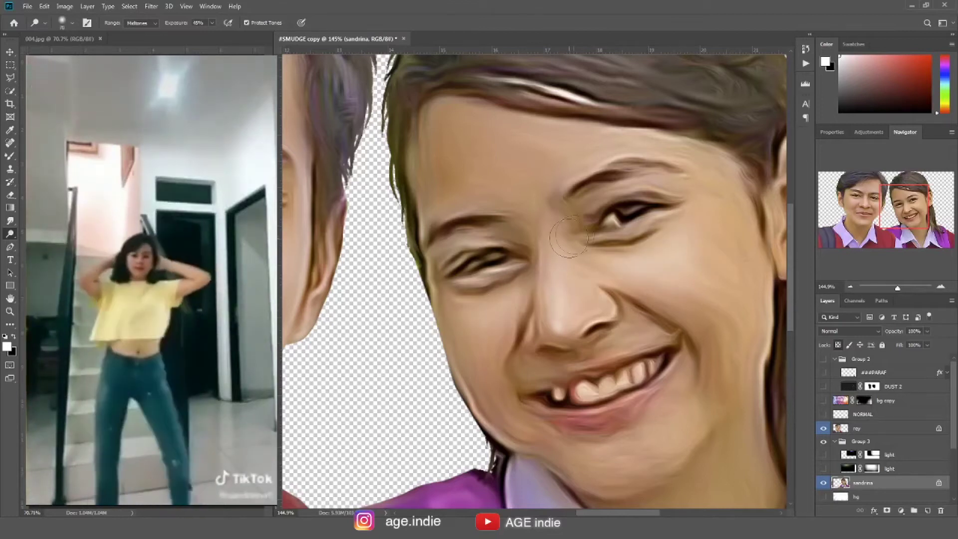
left_click_drag(569, 237, 724, 299)
scroll(654, 407, "down", 4)
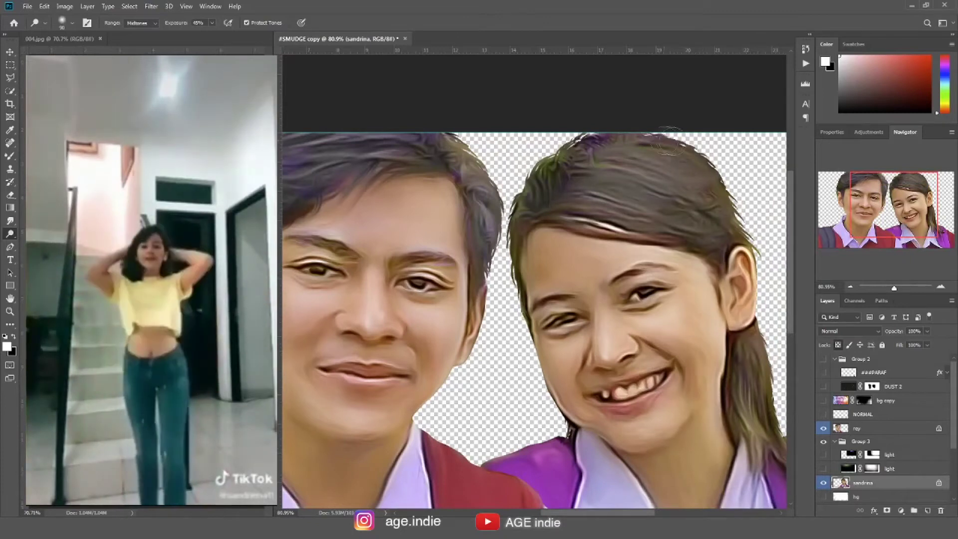
left_click_drag(669, 141, 746, 259)
Show the Group 1 sparkle background and DUST 2 overlay, then bring up Curves
scroll(749, 328, "down", 1)
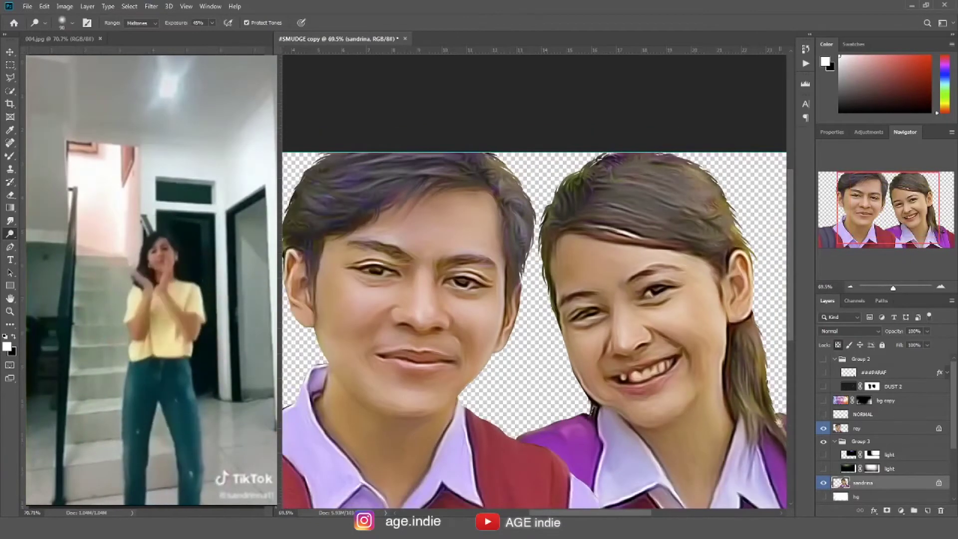
scroll(725, 371, "down", 1)
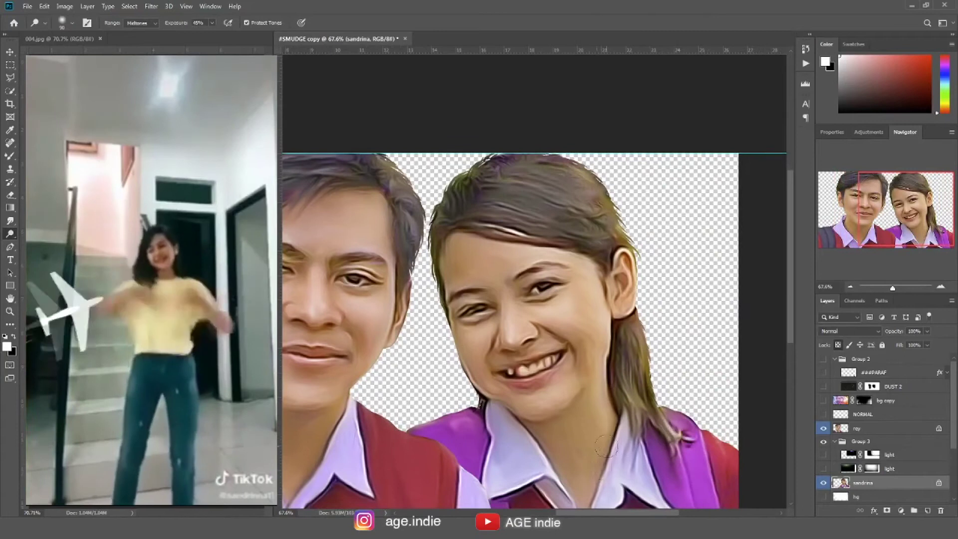
scroll(607, 447, "down", 2)
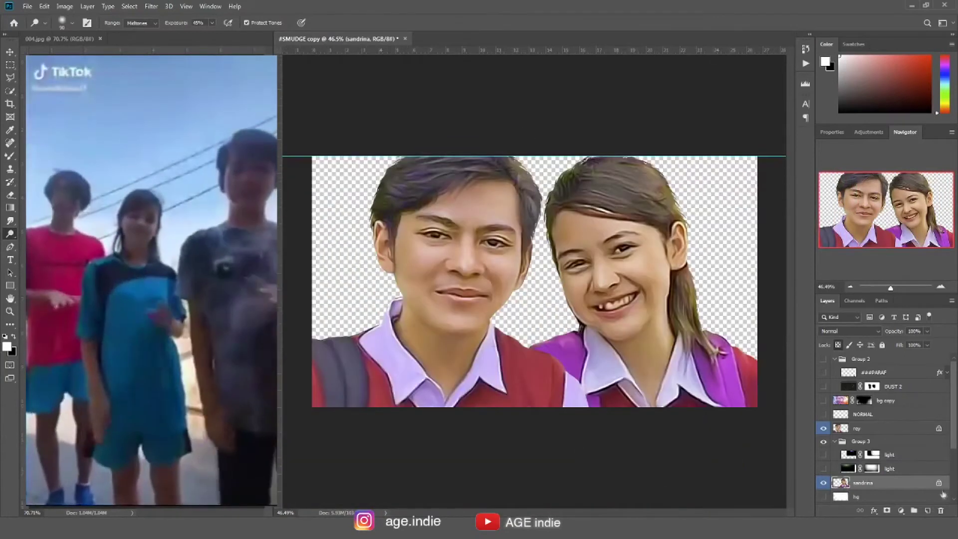
scroll(888, 449, "down", 3)
left_click(824, 429)
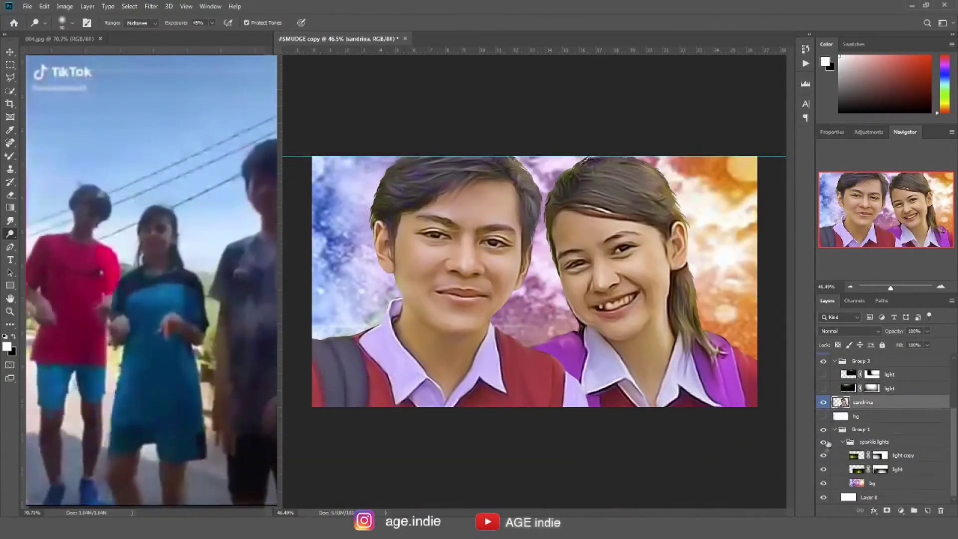
scroll(826, 429, "up", 3)
left_click(824, 386)
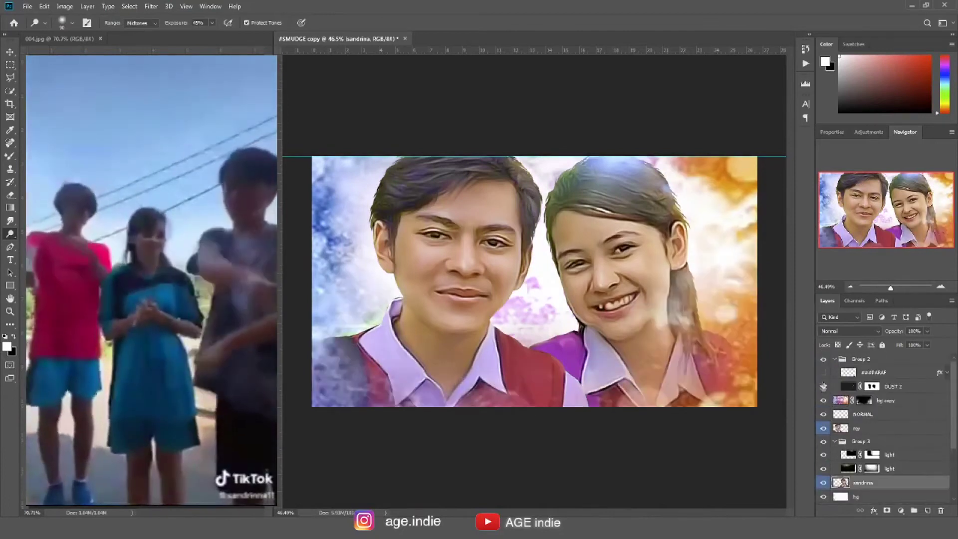
key("ctrl+m")
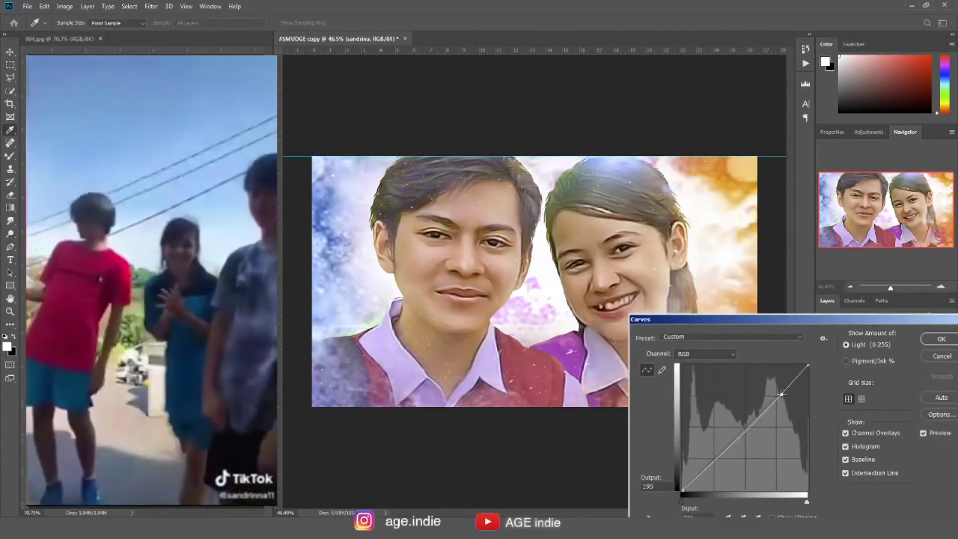
Lift the rey layer's tone curve, then apply Levels with white 238 and midtones 1.10
left_click(746, 436)
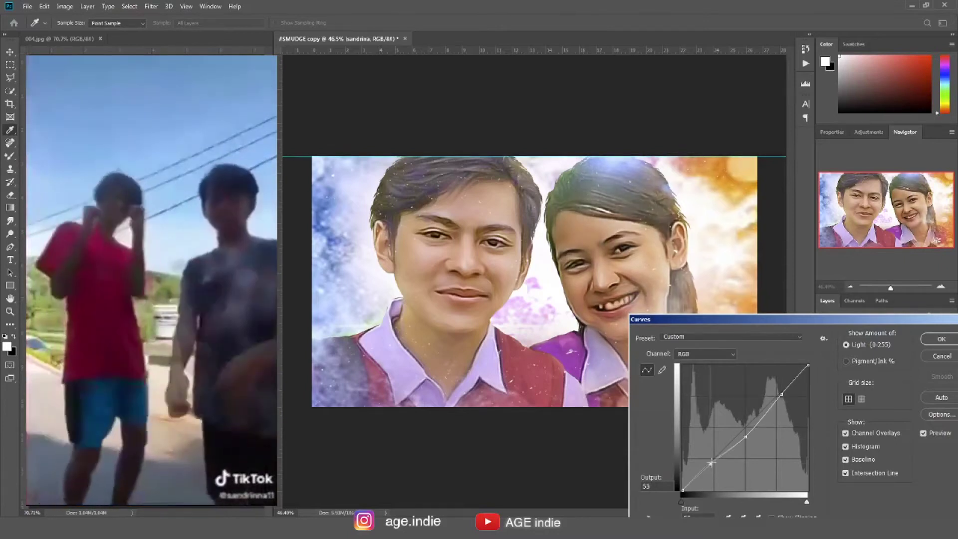
key("Return")
key("ctrl+l")
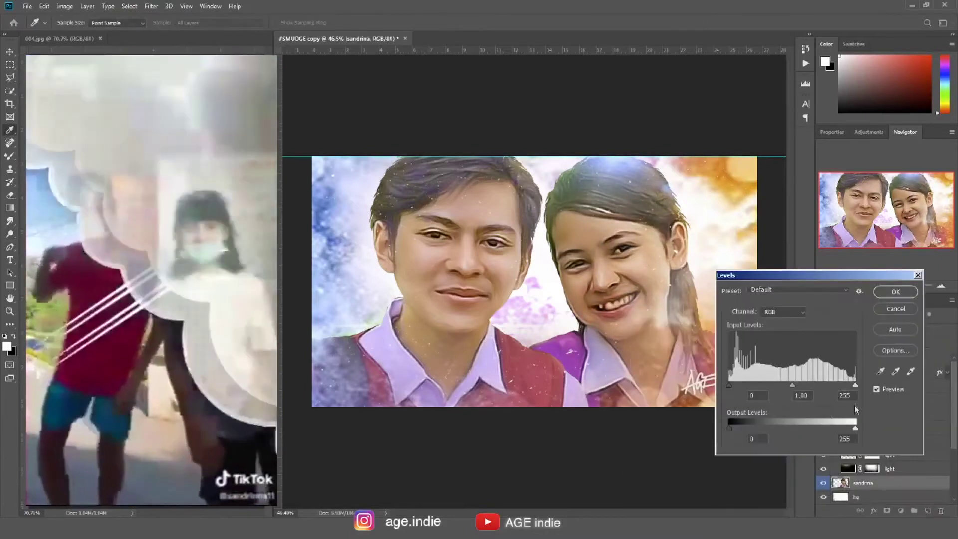
left_click_drag(856, 386, 848, 386)
left_click_drag(789, 386, 784, 386)
key("Return")
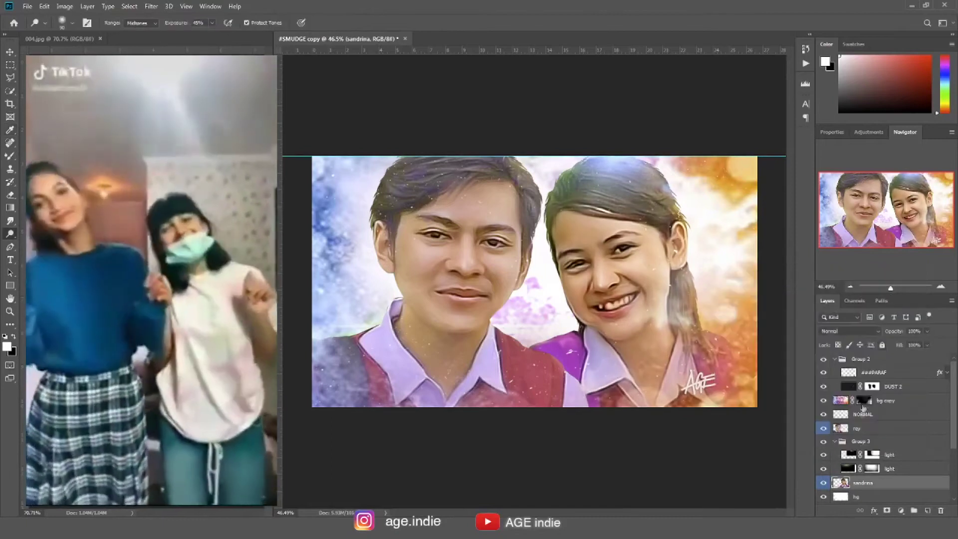
Add a contrast curve to the rey layer, then apply Levels 16 / 1.12 / 234
key("ctrl+m")
left_click_drag(566, 96, 893, 287)
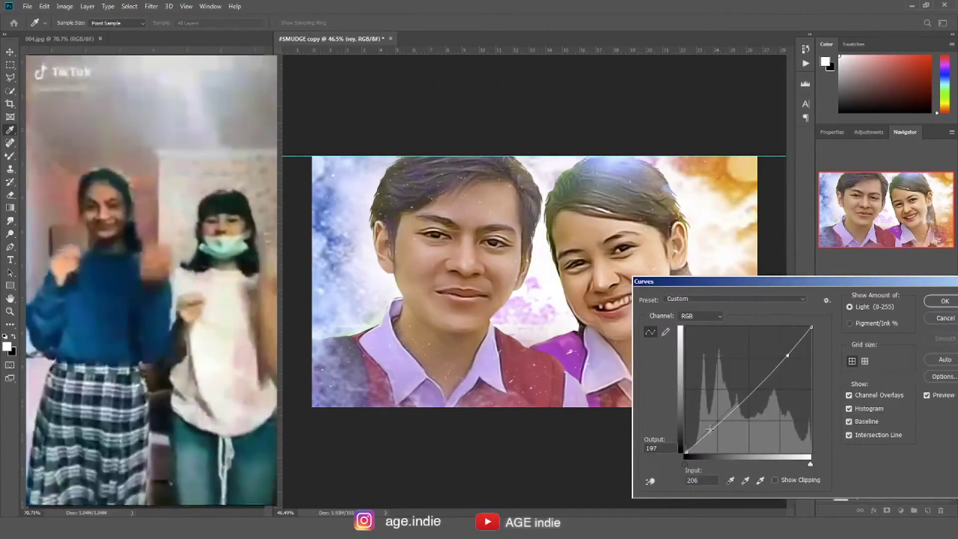
left_click(711, 428)
left_click(788, 350)
left_click_drag(745, 393, 745, 401)
key("Return")
key("ctrl+l")
mouse_move(856, 385)
left_mouse_down()
mouse_move(738, 388)
mouse_move(785, 386)
left_mouse_up()
key("Return")
Apply Vibrance +39 to the rey layer and Vibrance +52 to the sandrina layer
left_click(64, 6)
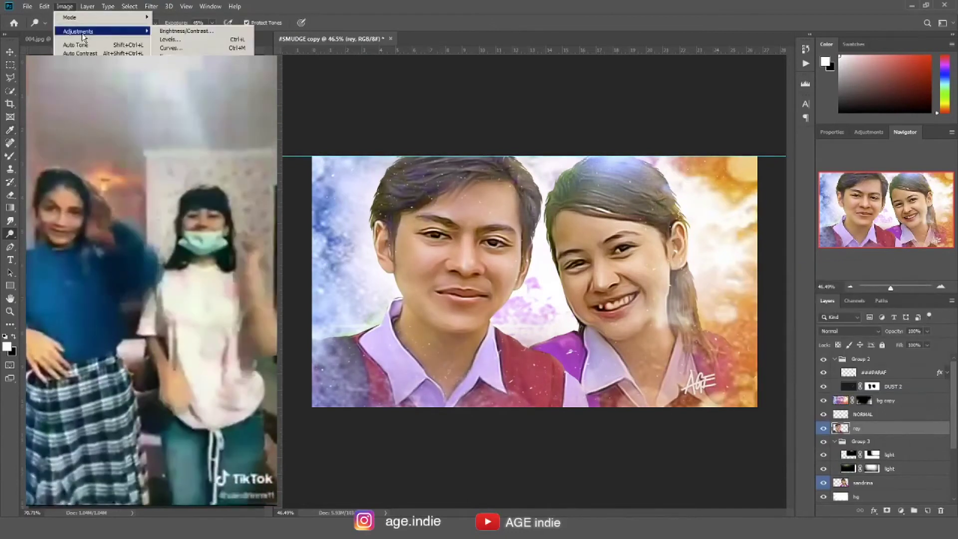
left_click(190, 70)
key("Return")
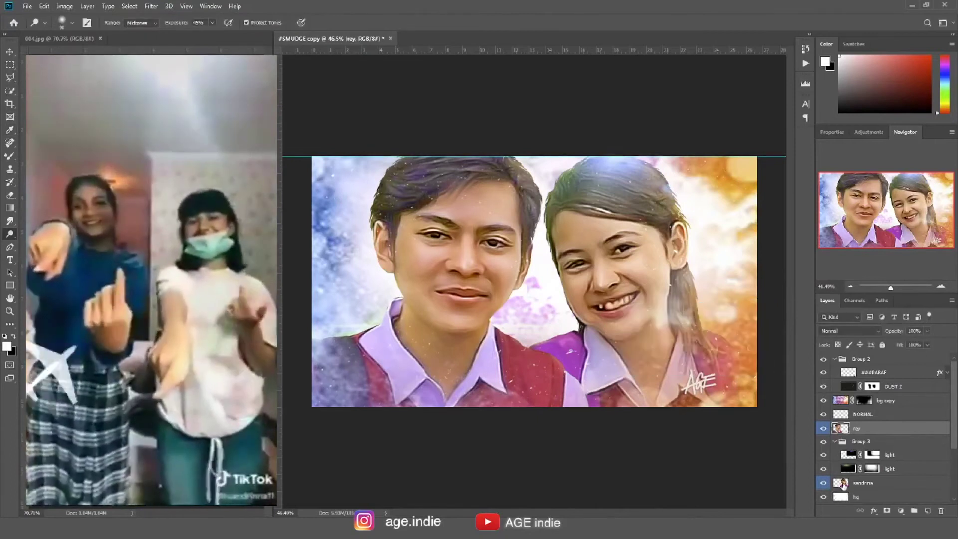
left_click(863, 482)
left_click(65, 6)
left_click(189, 70)
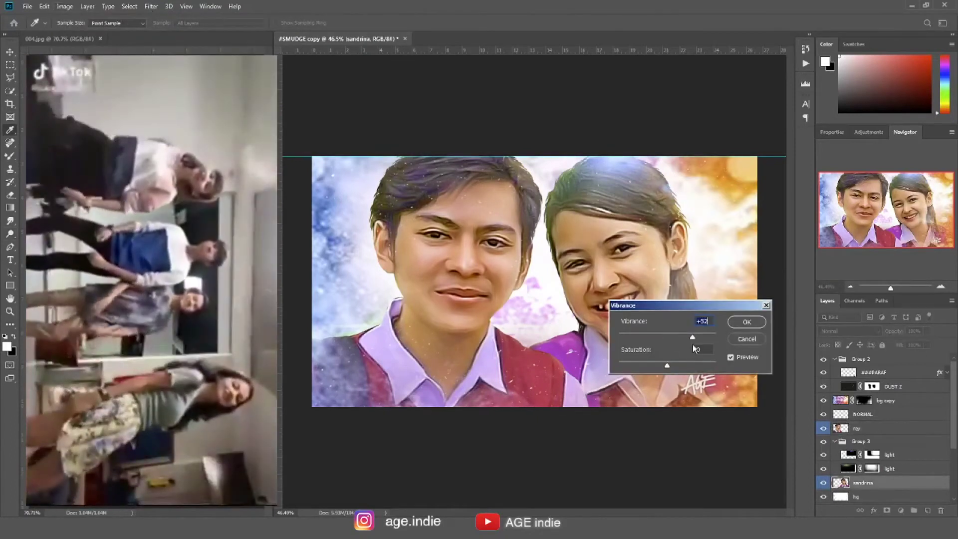
key("Return")
key("r")
scroll(414, 296, "up", 5)
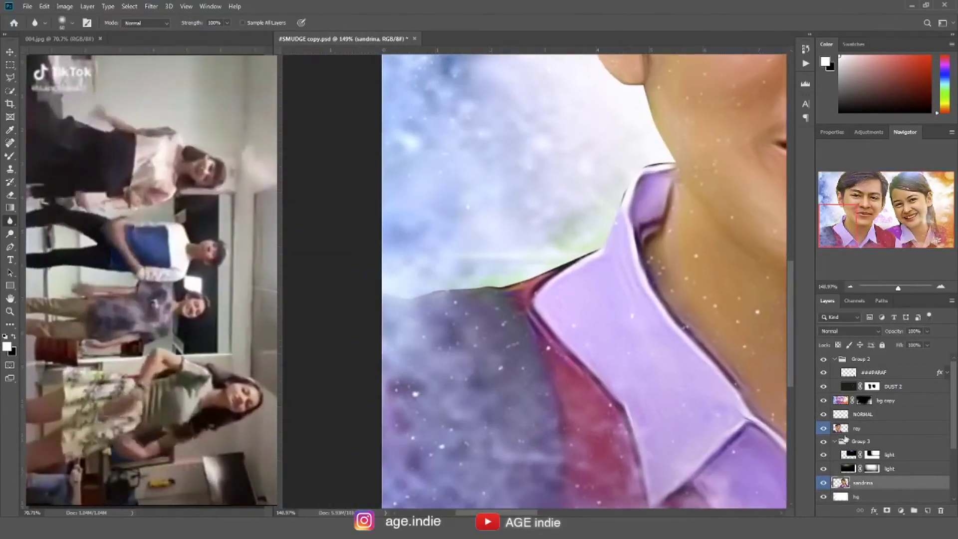
Blur the boy's ear, jaw and collar edges into the background on the rey layer
left_click(849, 429)
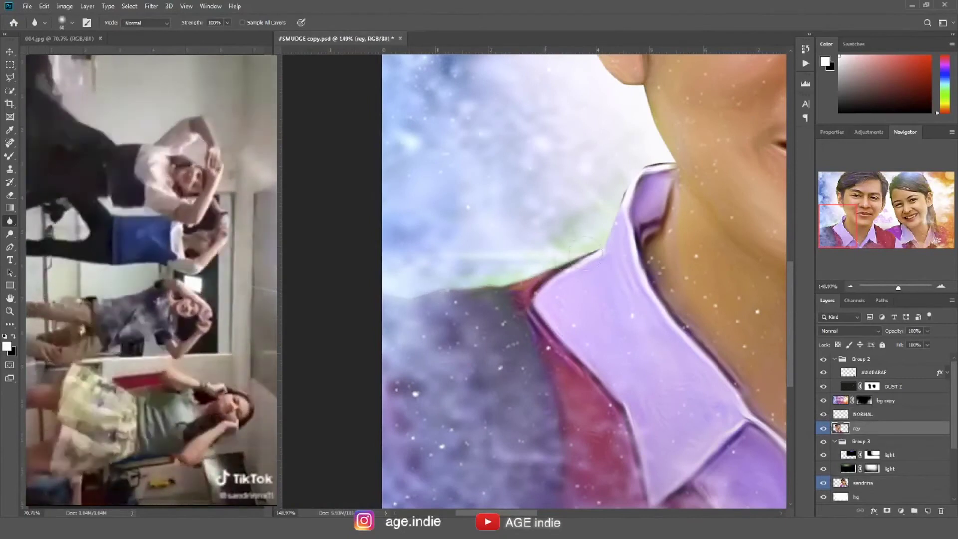
mouse_move(617, 55)
left_mouse_down()
mouse_move(563, 295)
mouse_move(338, 229)
left_mouse_up()
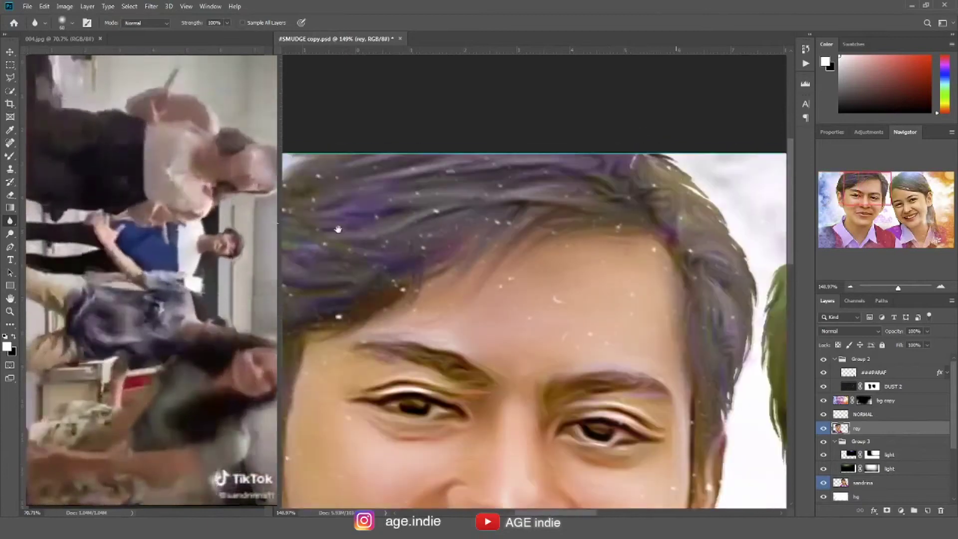
scroll(638, 303, "down", 5)
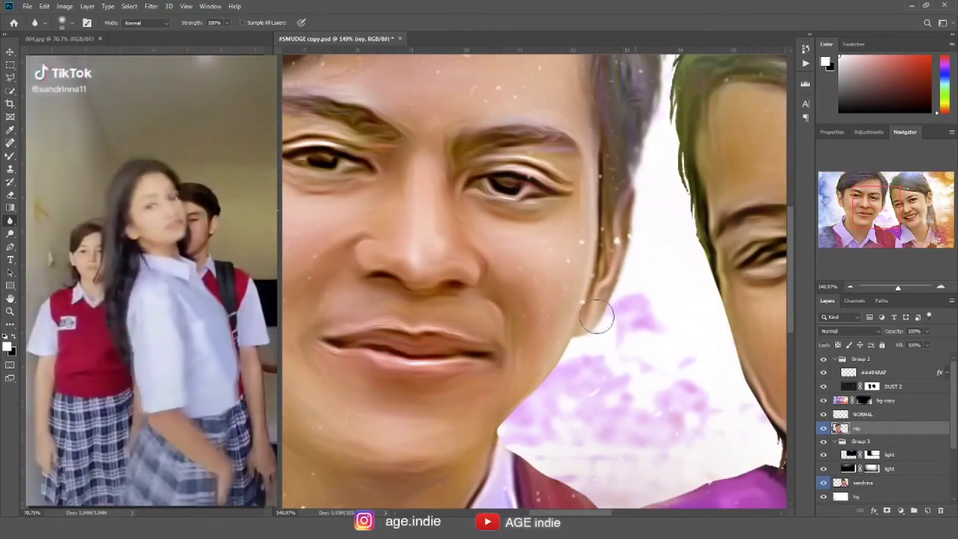
scroll(597, 316, "down", 3)
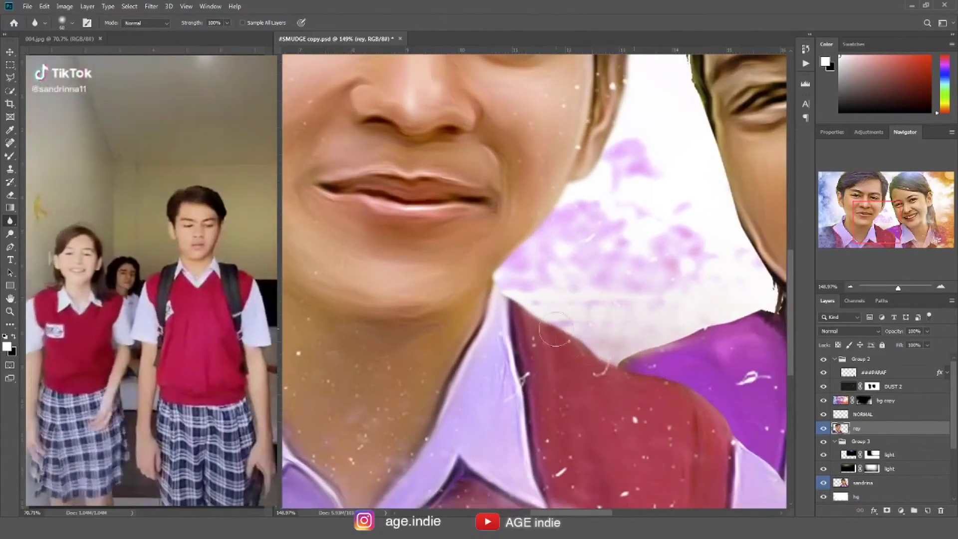
scroll(555, 329, "down", 3)
scroll(615, 357, "right", 3)
On the sandrina layer, blur the girl's face, ear and hair edges into the background
key("alt+bracketleft")
key("alt+bracketleft")
key("alt+bracketleft")
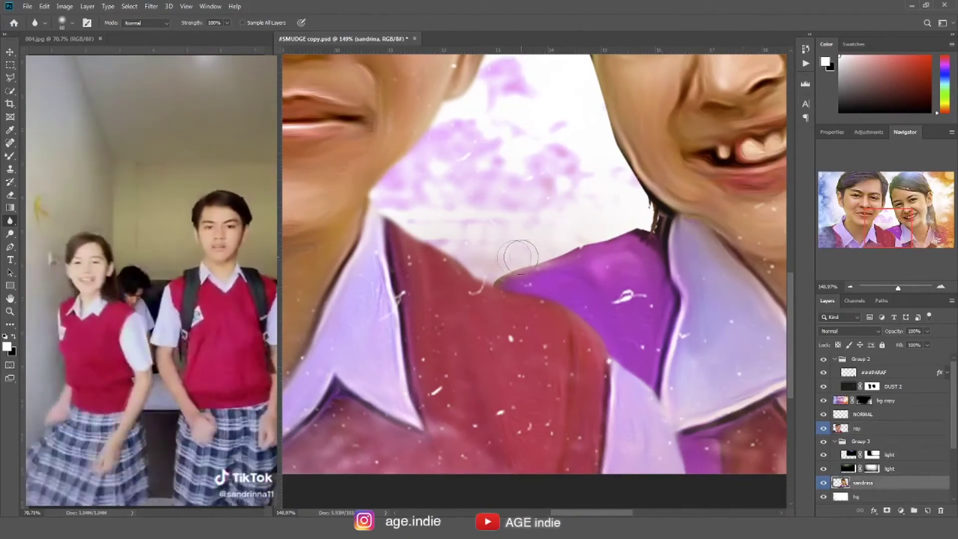
scroll(629, 225, "up", 1)
scroll(616, 207, "up", 3)
scroll(613, 202, "left", 1)
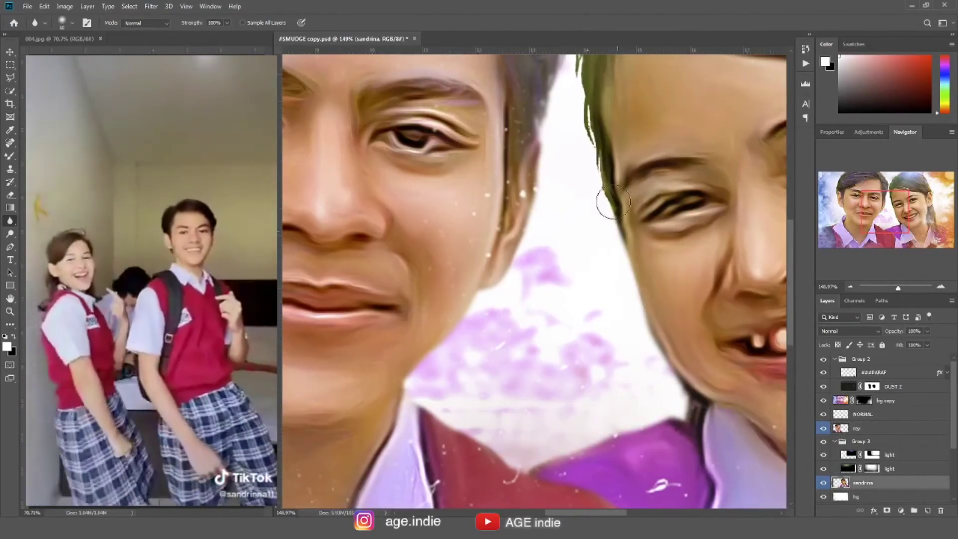
scroll(544, 397, "up", 5)
scroll(545, 397, "right", 1)
scroll(597, 200, "right", 5)
scroll(596, 199, "down", 2)
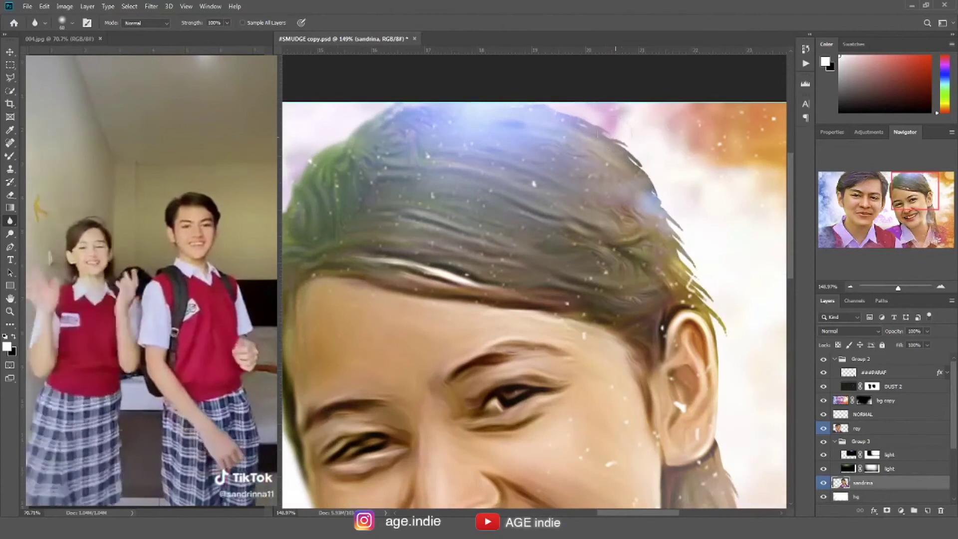
scroll(643, 358, "down", 4)
left_click_drag(643, 358, 580, 282)
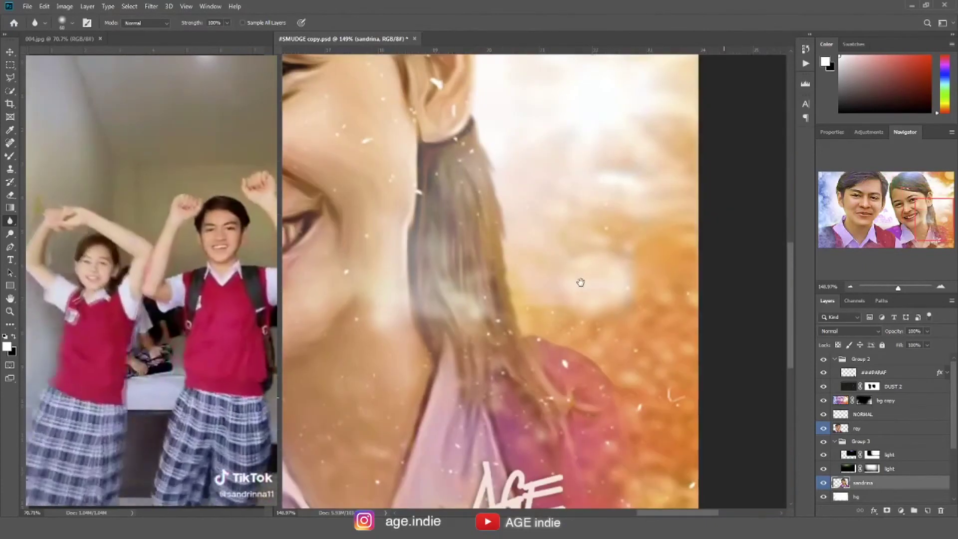
scroll(550, 374, "down", 4)
scroll(550, 374, "down", 2)
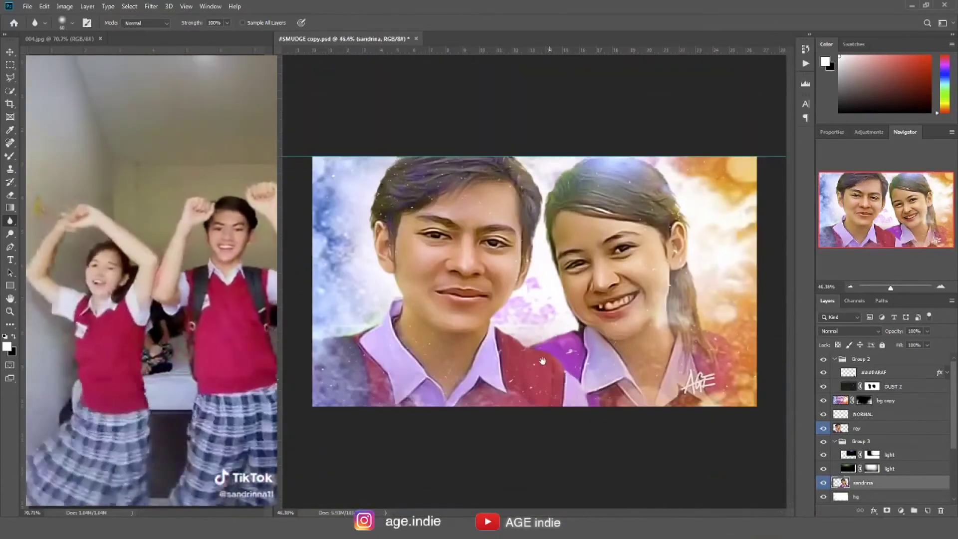
Save the portrait, duplicate the document and start saving the copy as a new file
key("ctrl+s")
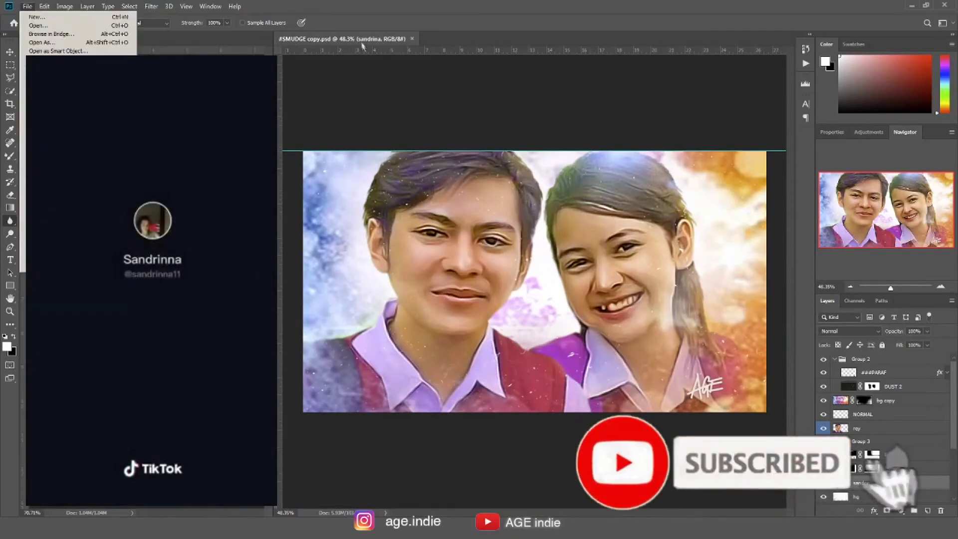
key("Return")
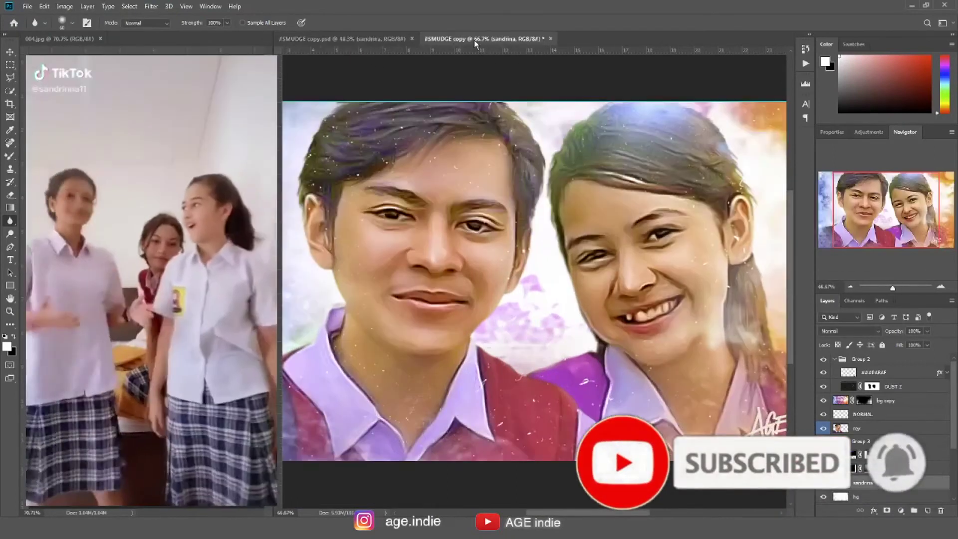
key("ctrl+shift+s")
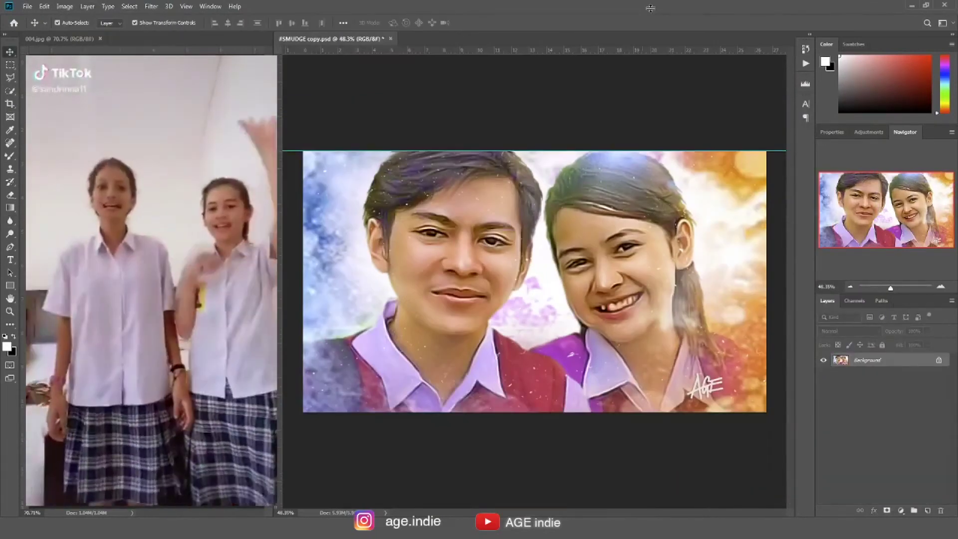
Give the flattened portrait Vibrance +46 and a two-point brightening curve
key("ctrl+u")
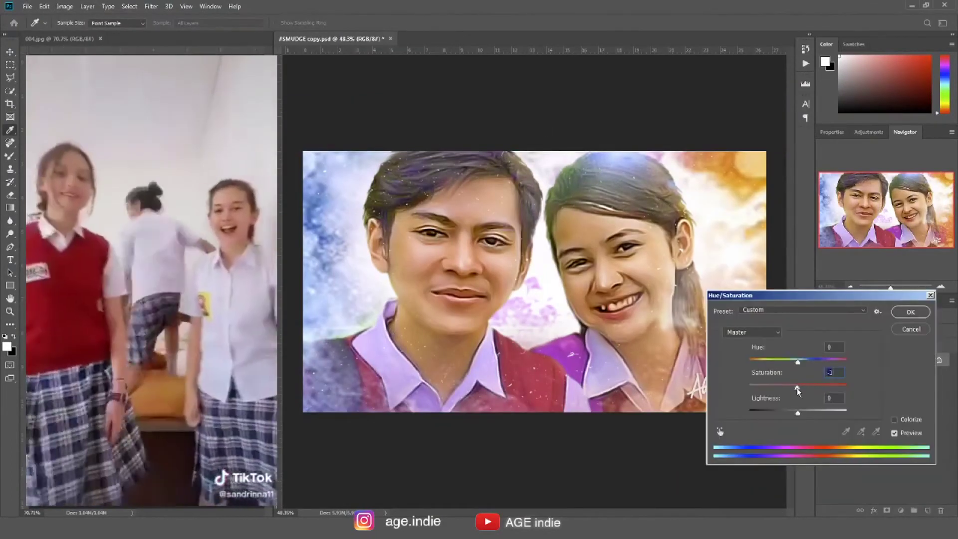
key("Return")
left_click(64, 6)
left_click(165, 70)
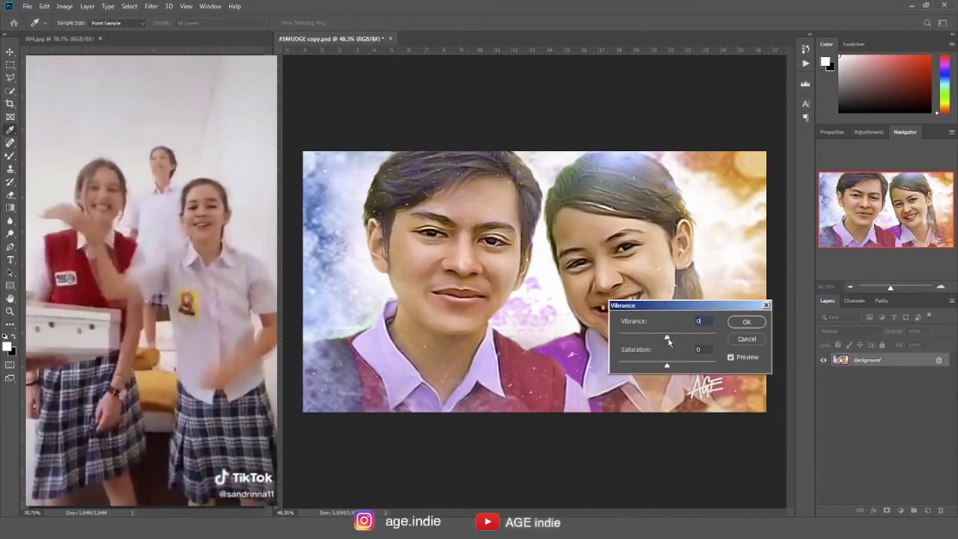
key("Return")
key("ctrl+m")
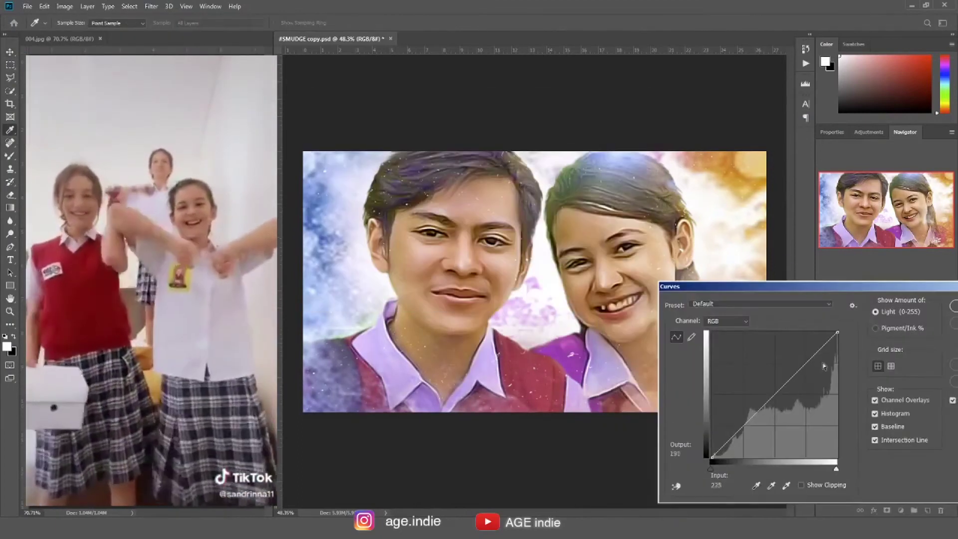
left_click(731, 438)
left_click(767, 401)
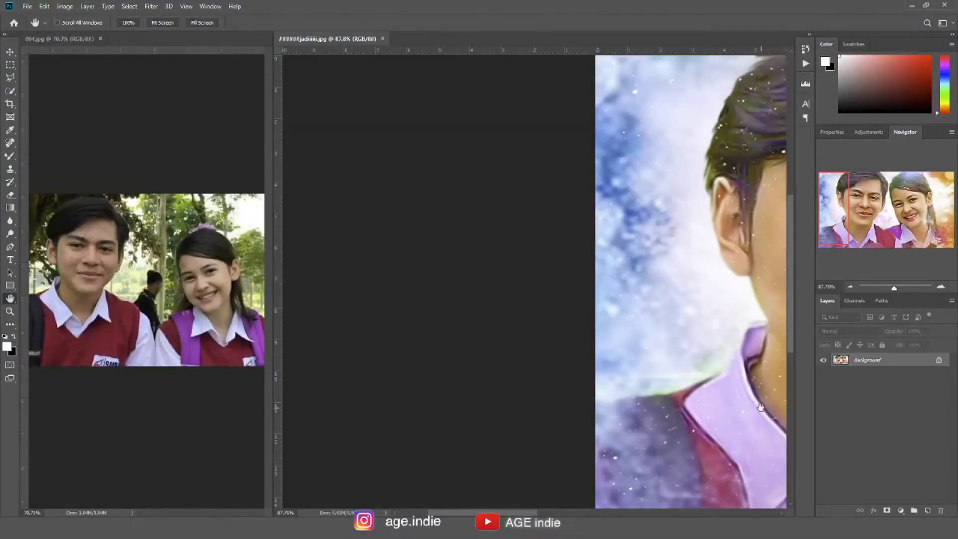
Pan and zoom across the finished portrait to review both faces beside 004.jpg
left_click_drag(761, 407, 508, 418)
left_click_drag(649, 410, 517, 408)
left_click_drag(688, 419, 545, 423)
scroll(598, 437, "down", 2)
scroll(598, 437, "down", 2)
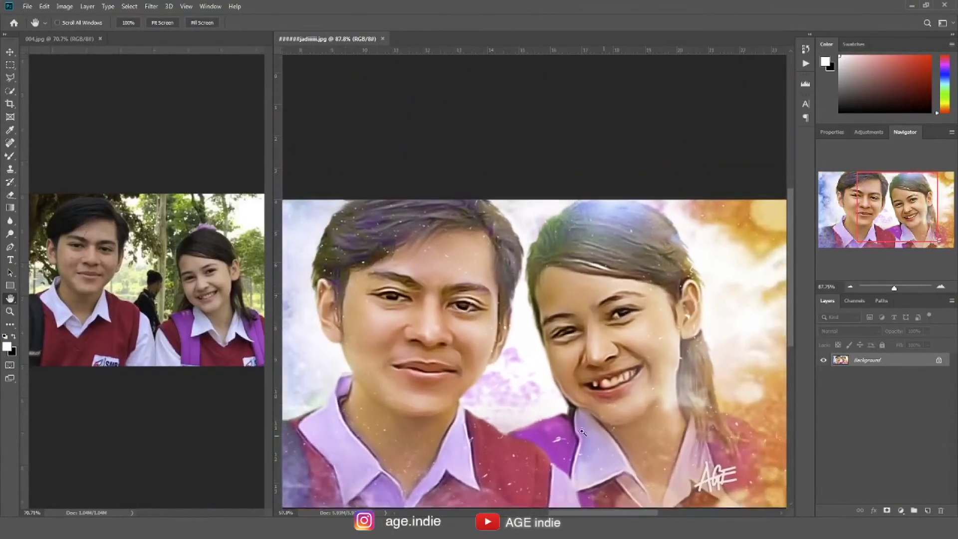
scroll(544, 407, "down", 1)
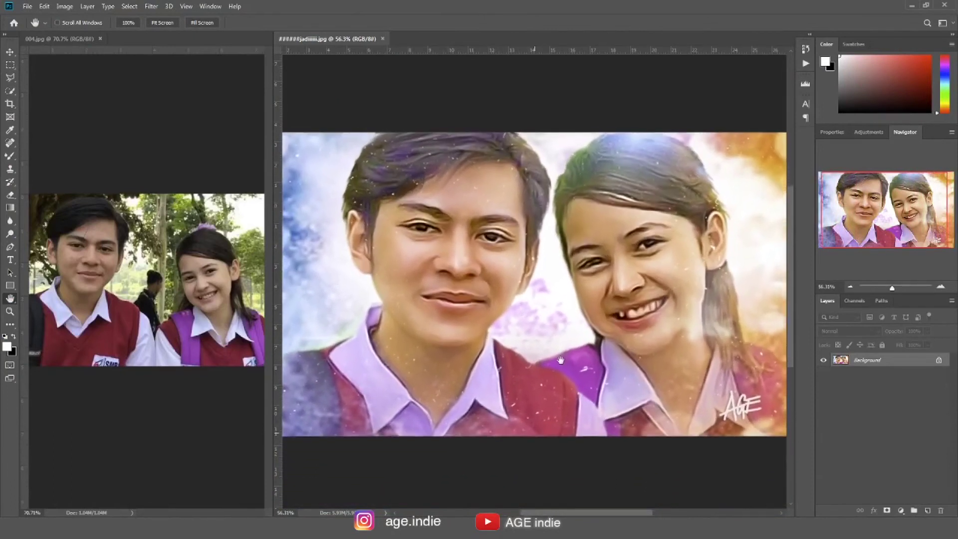
scroll(579, 388, "down", 1)
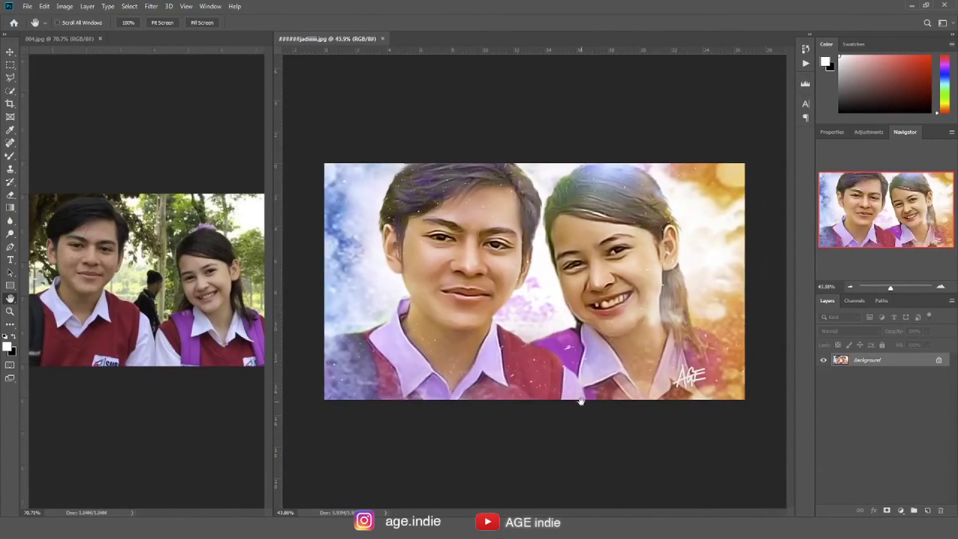
scroll(563, 372, "up", 1)
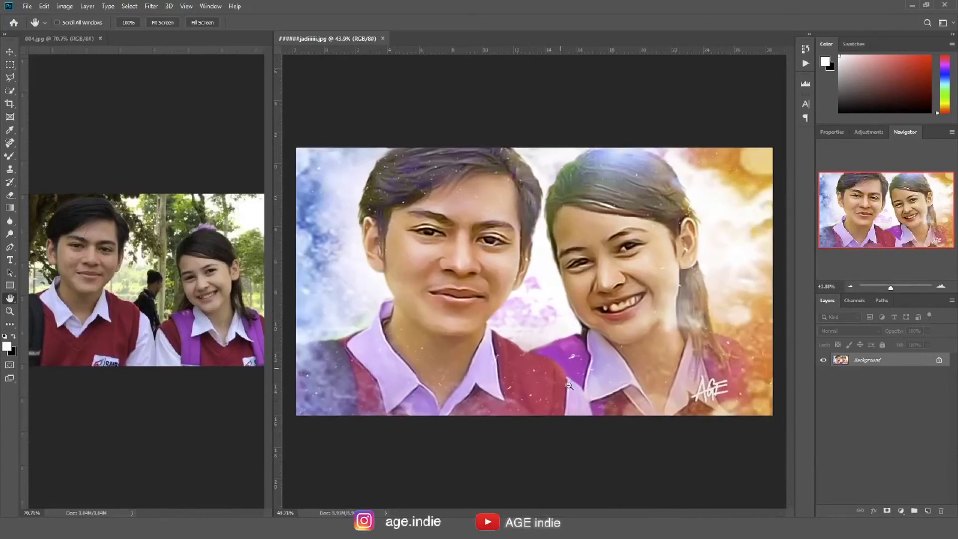